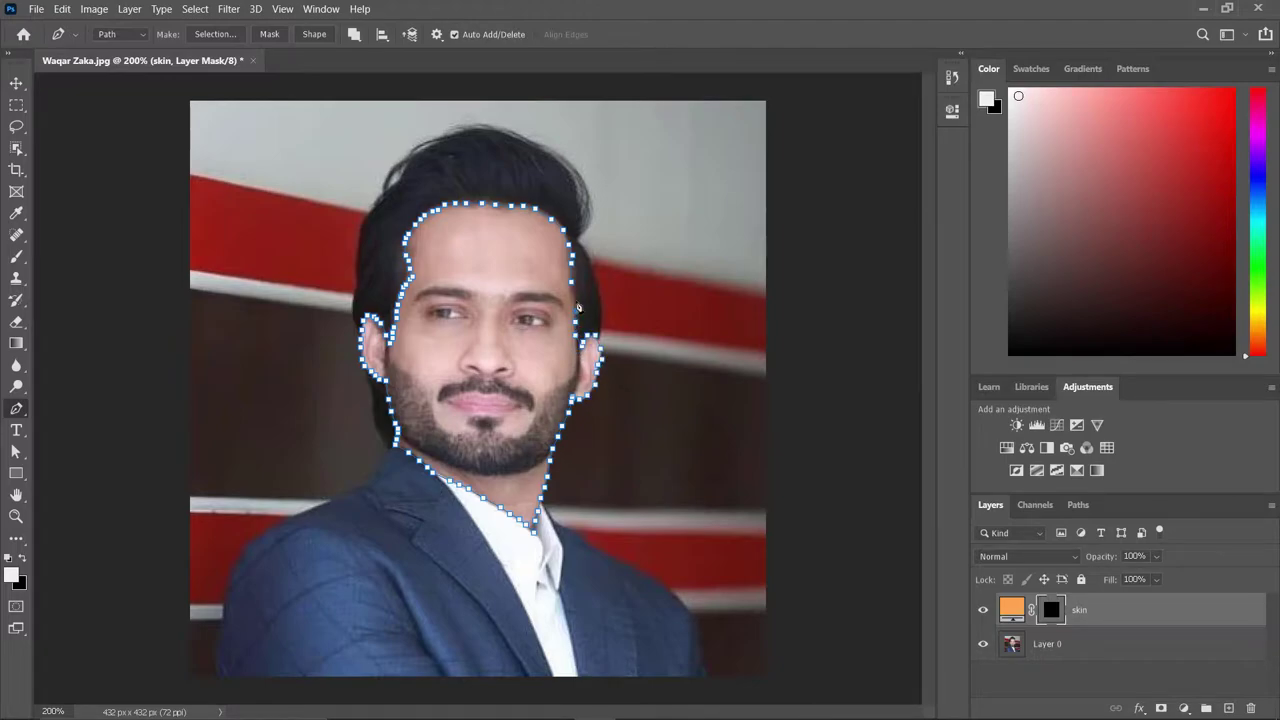
- Fill the face with orange skin colour and add a black Solid Color layer named blacck
key(alt+BackSpace)
key(ctrl+d)
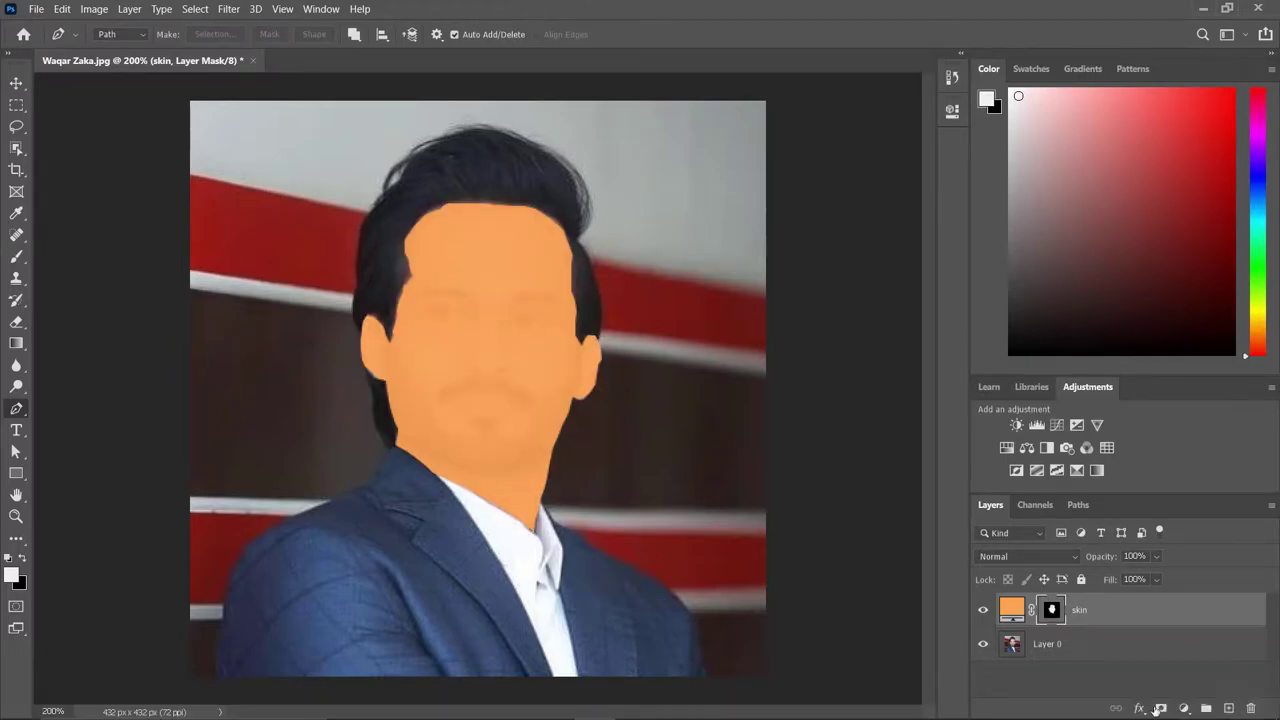
click(1184, 708)
click(1170, 425)
click(1051, 609)
- Mask the black fill, paint the hair black, and add a masked dark Beard fill layer
key(ctrl+i)
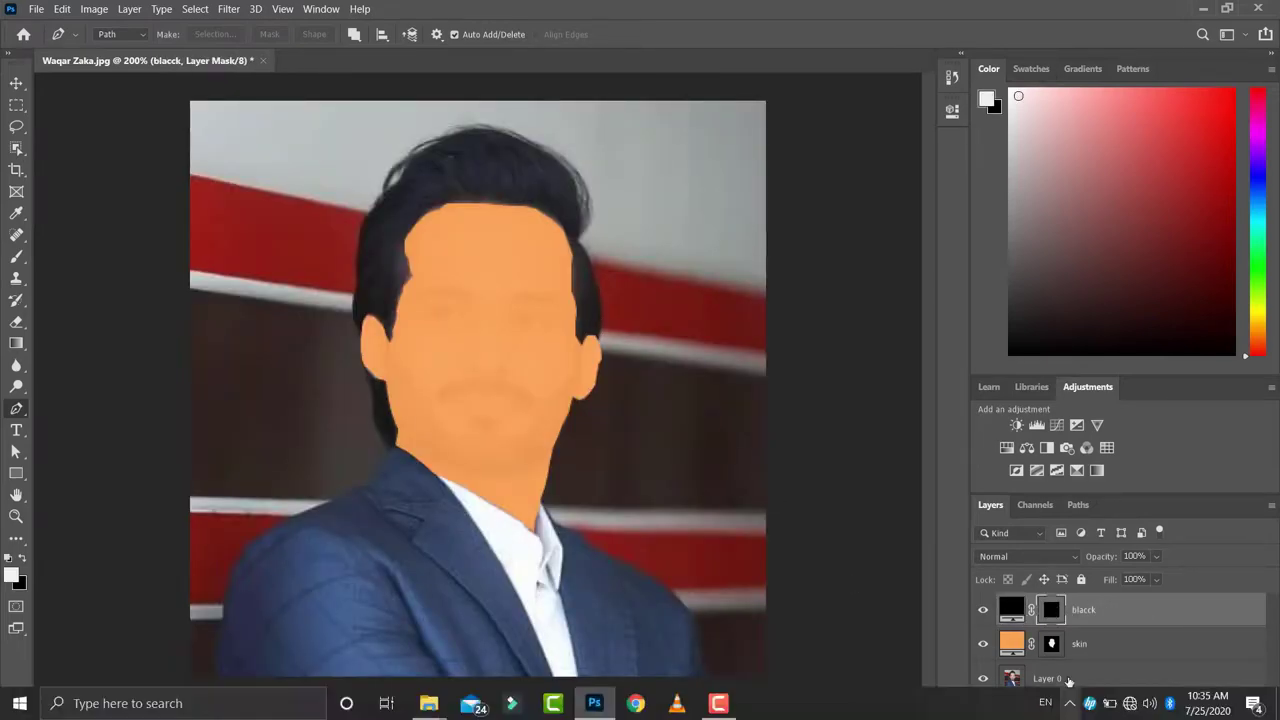
click(983, 643)
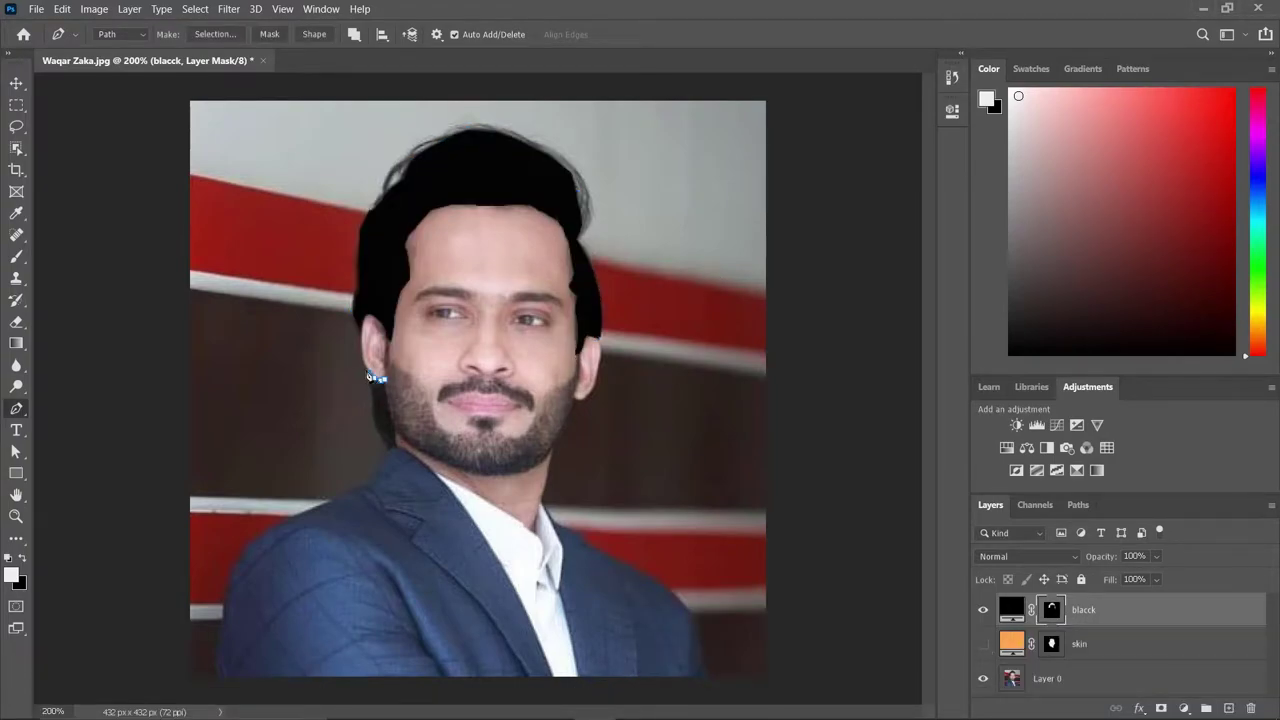
key(ctrl+d)
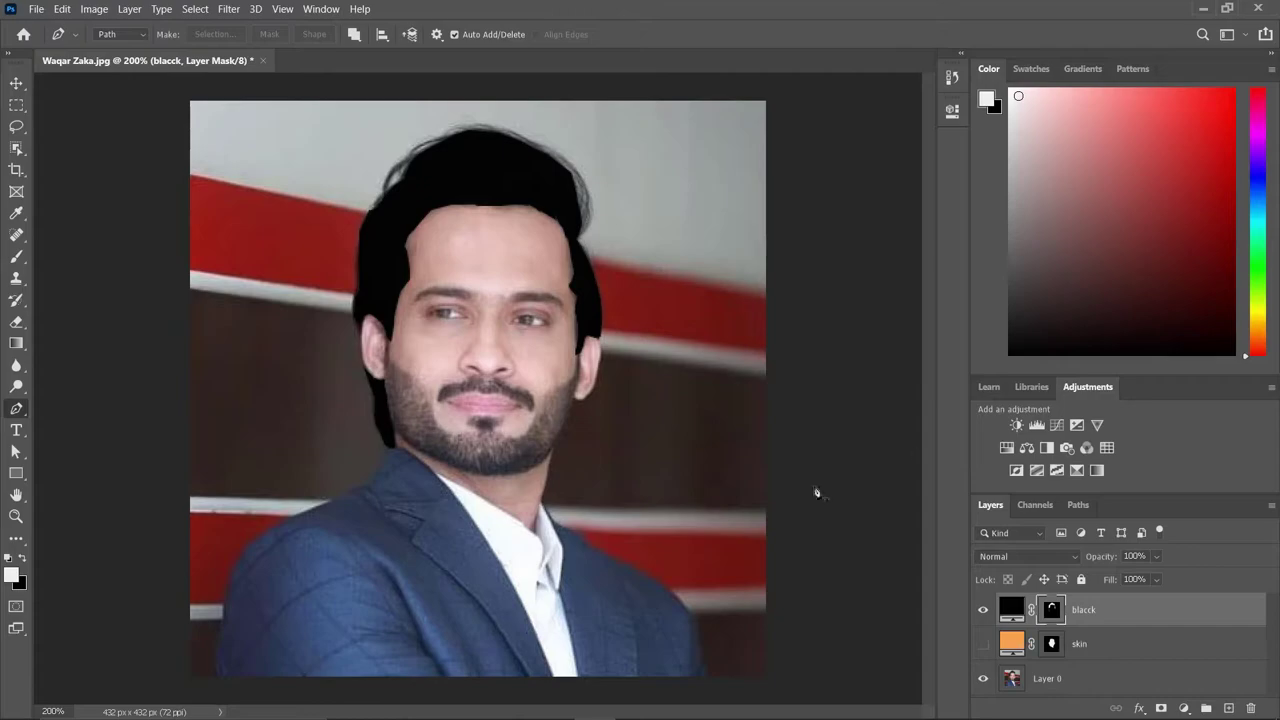
click(576, 300)
key(ctrl+z)
key(ctrl+i)
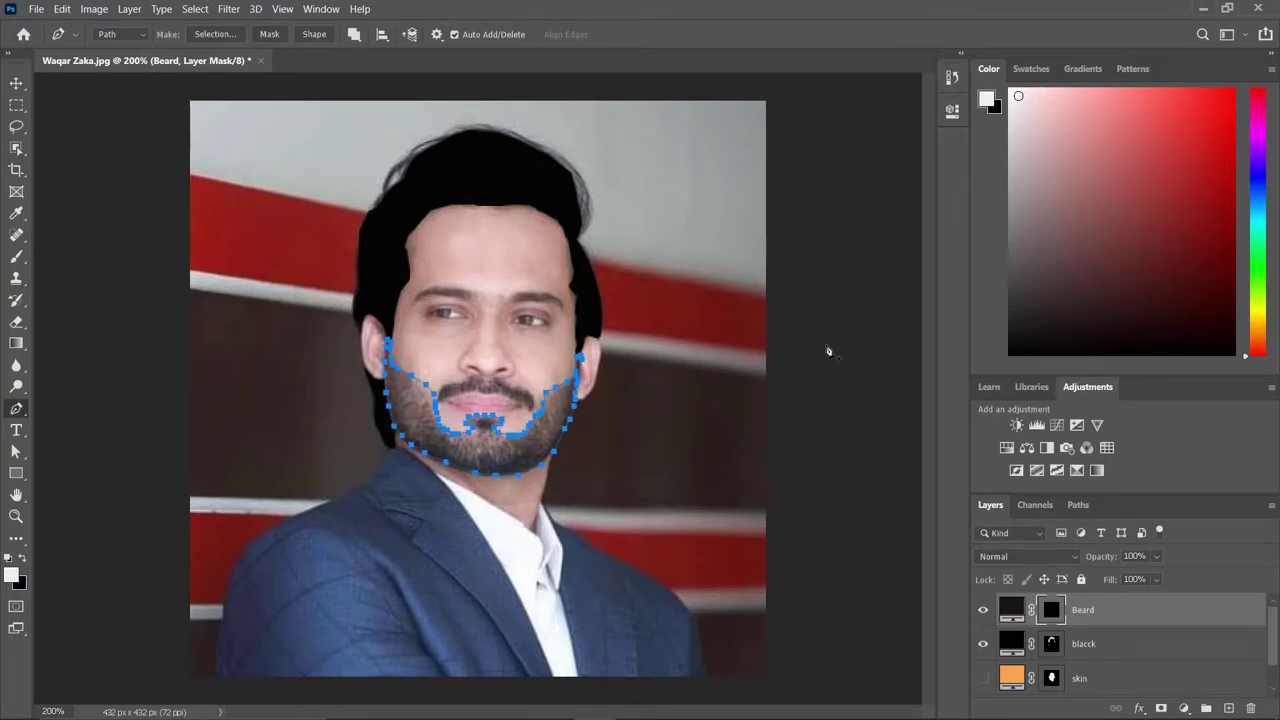
- Zoom in and fill the beard and mustache solid black on the Beard mask
key(z)
click(582, 365)
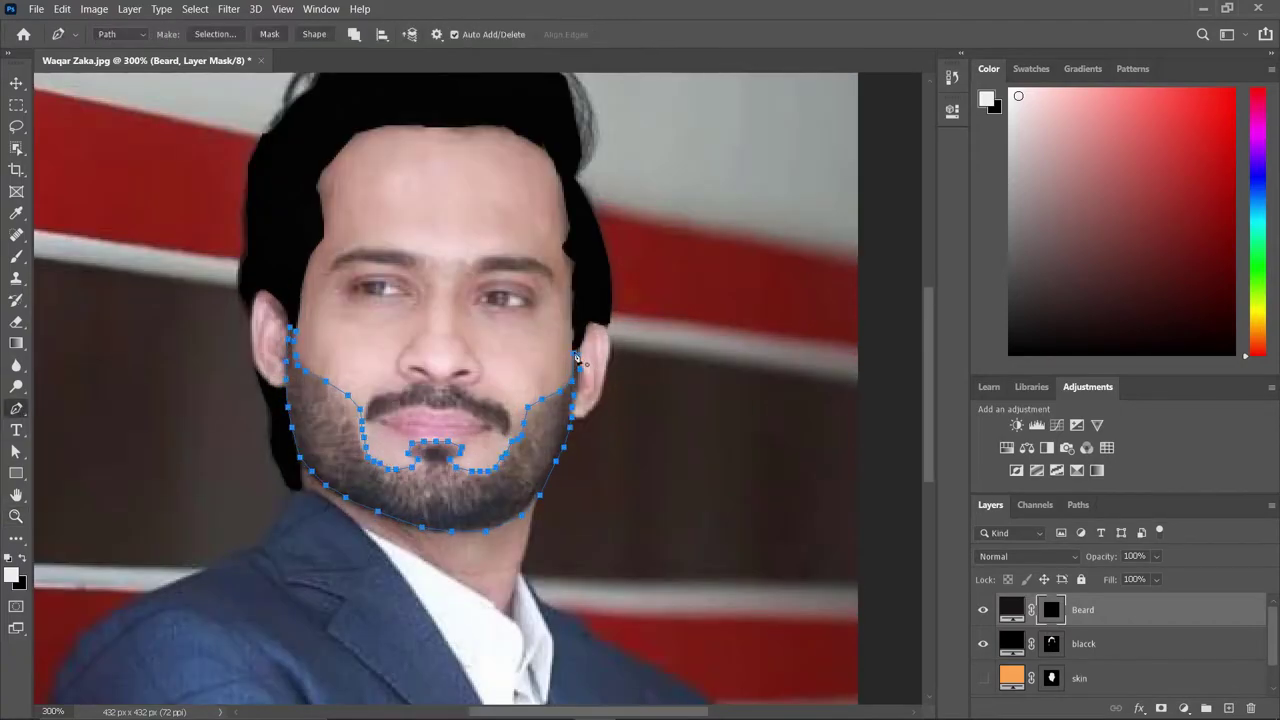
key(p)
key(ctrl+Return)
key(alt+BackSpace)
key(ctrl+d)
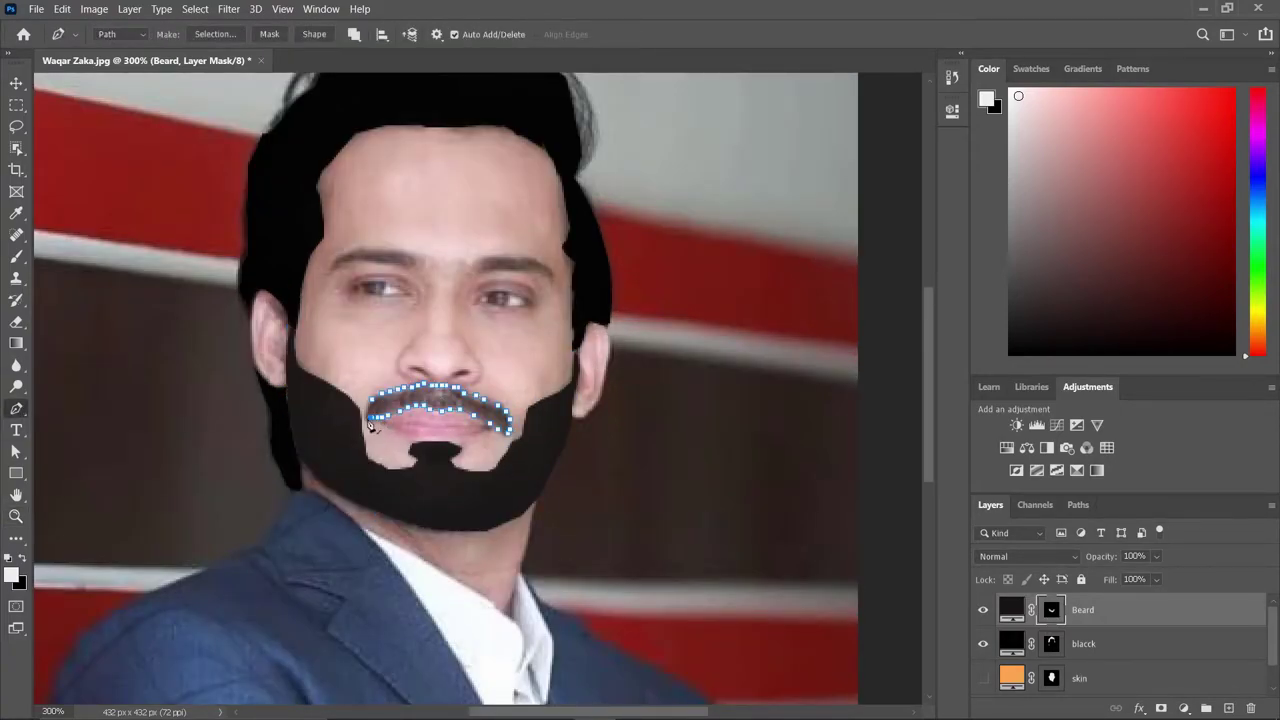
key(ctrl+Return)
key(alt+BackSpace)
key(ctrl+d)
- Trace the left eyebrow and fill it black on the Beard layer
key(ctrl+plus)
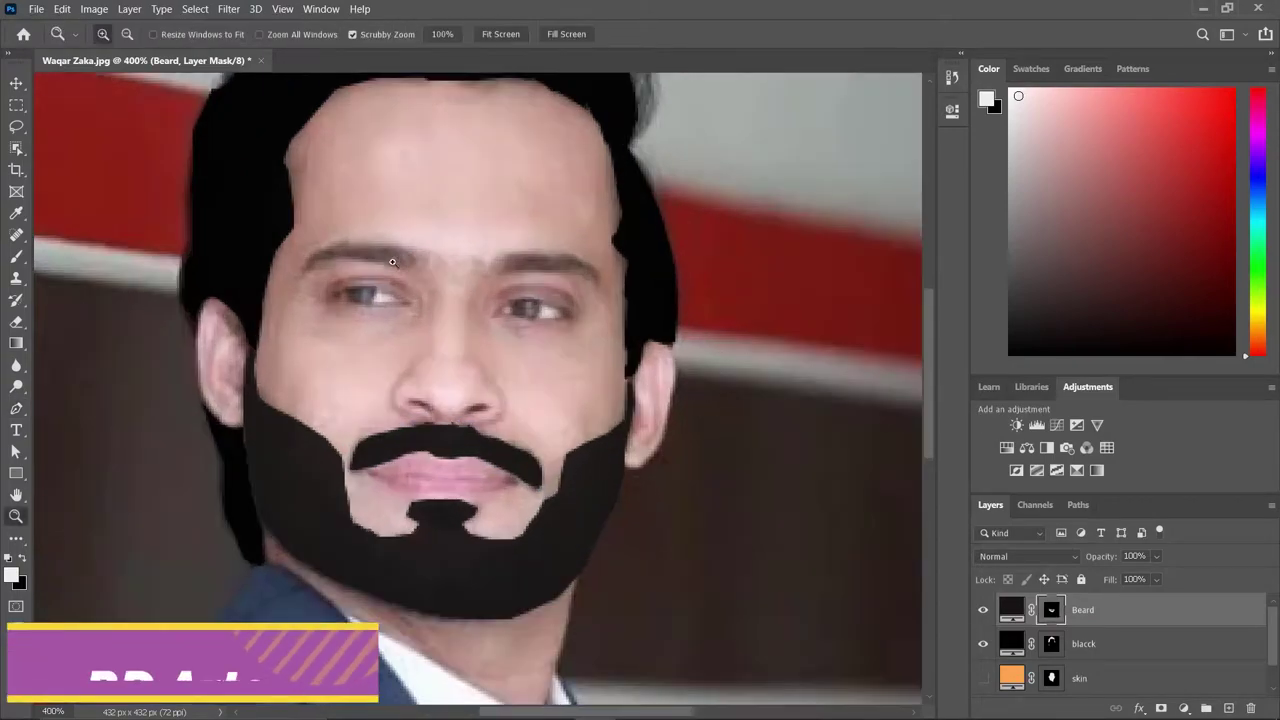
click(367, 243)
click(407, 248)
click(342, 242)
click(303, 266)
click(340, 260)
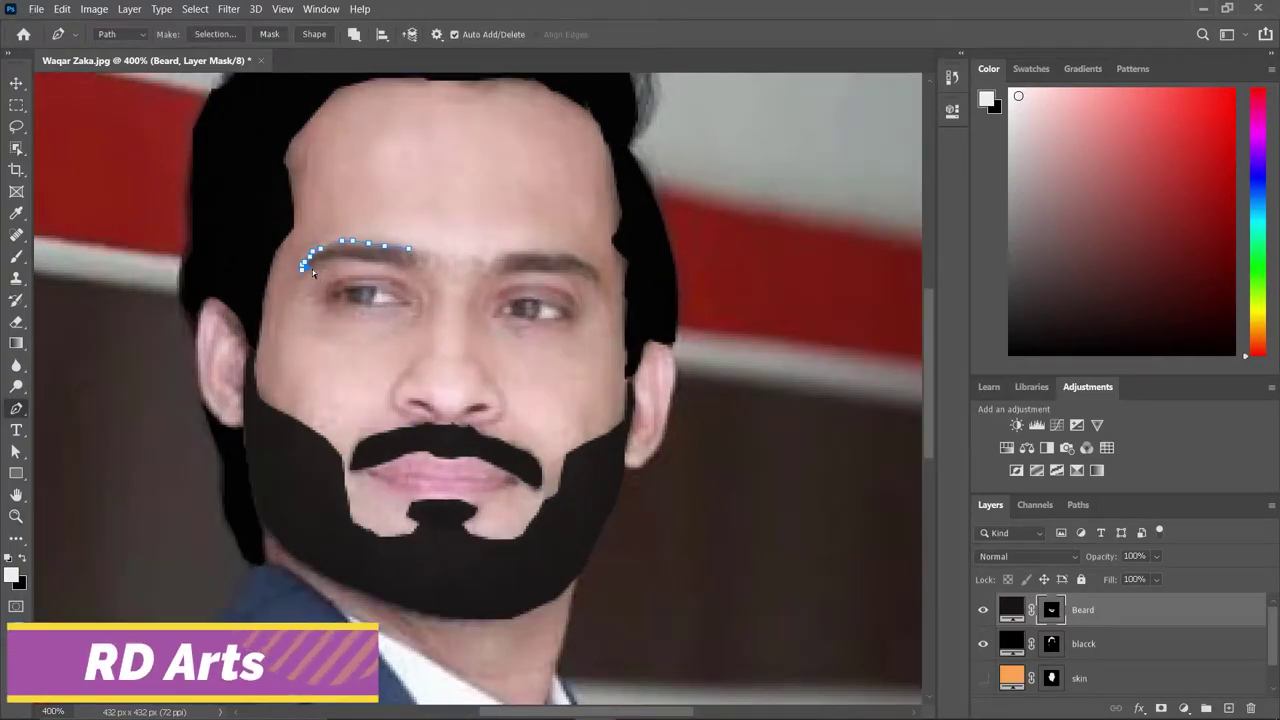
click(407, 248)
key(ctrl+Return)
key(alt+BackSpace)
key(ctrl+d)
- Trace and fill the right eyebrow black, then hide the painted layers to show the photo
click(500, 256)
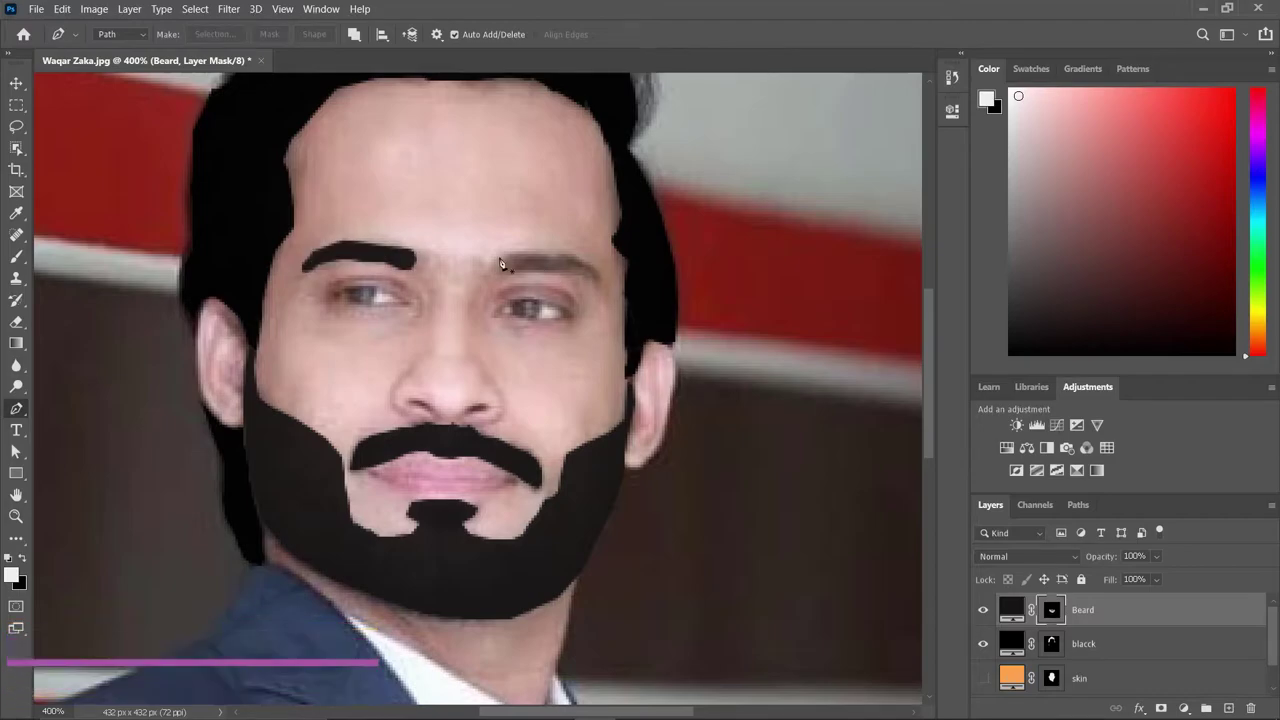
click(590, 262)
key(ctrl+Return)
key(alt+BackSpace)
key(ctrl+d)
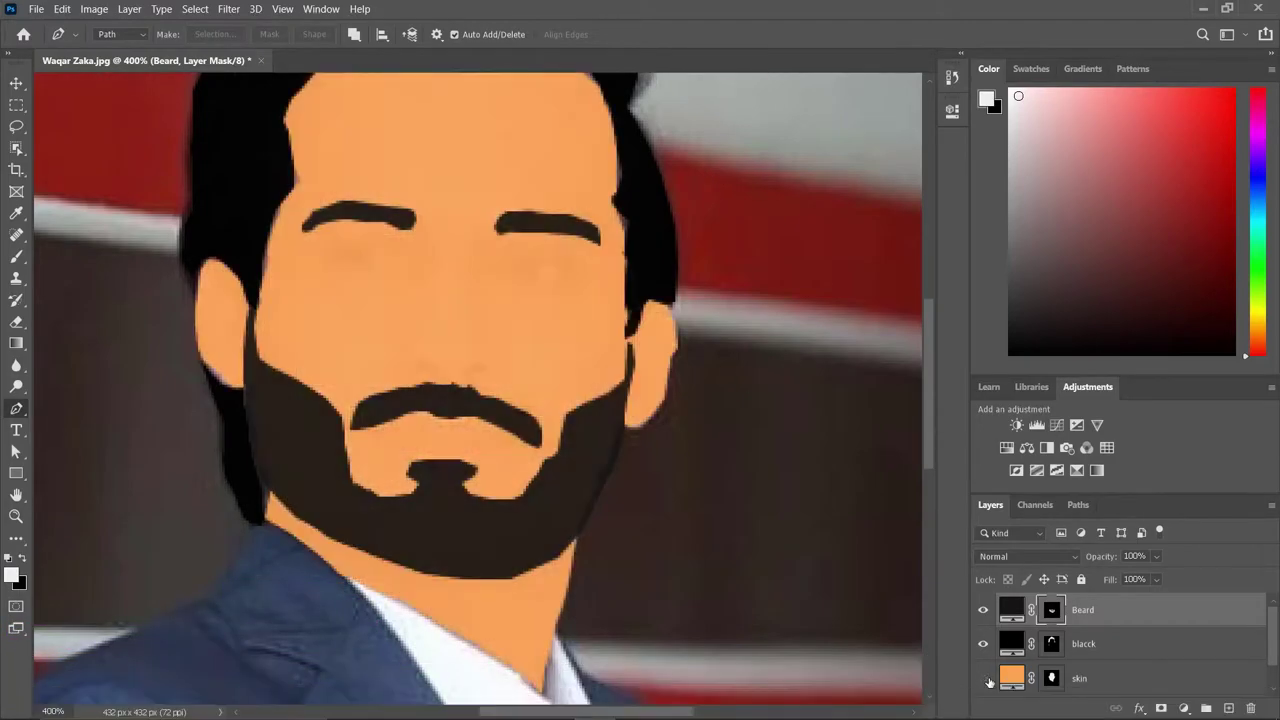
click(1183, 708)
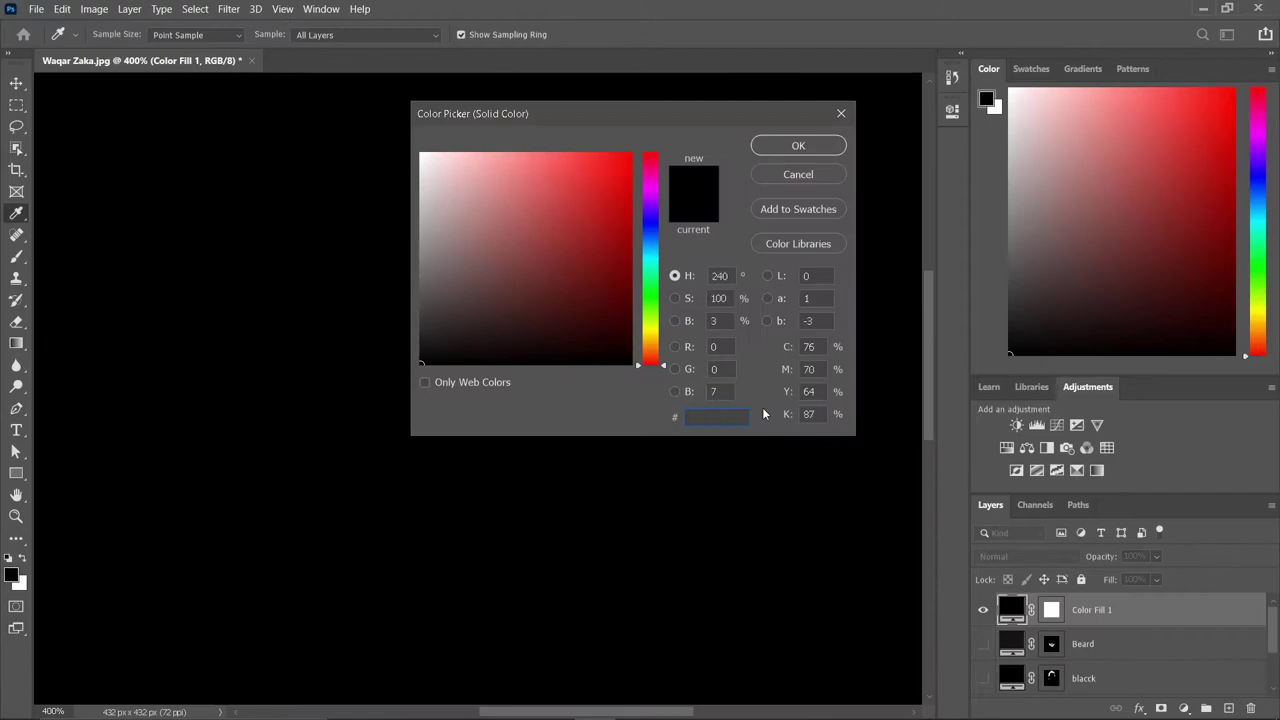
- Create a grey fill layer named shadow with its mask inverted
key(Return)
double_click(1091, 609)
text(shadow)
key(Return)
click(1052, 609)
key(ctrl+i)
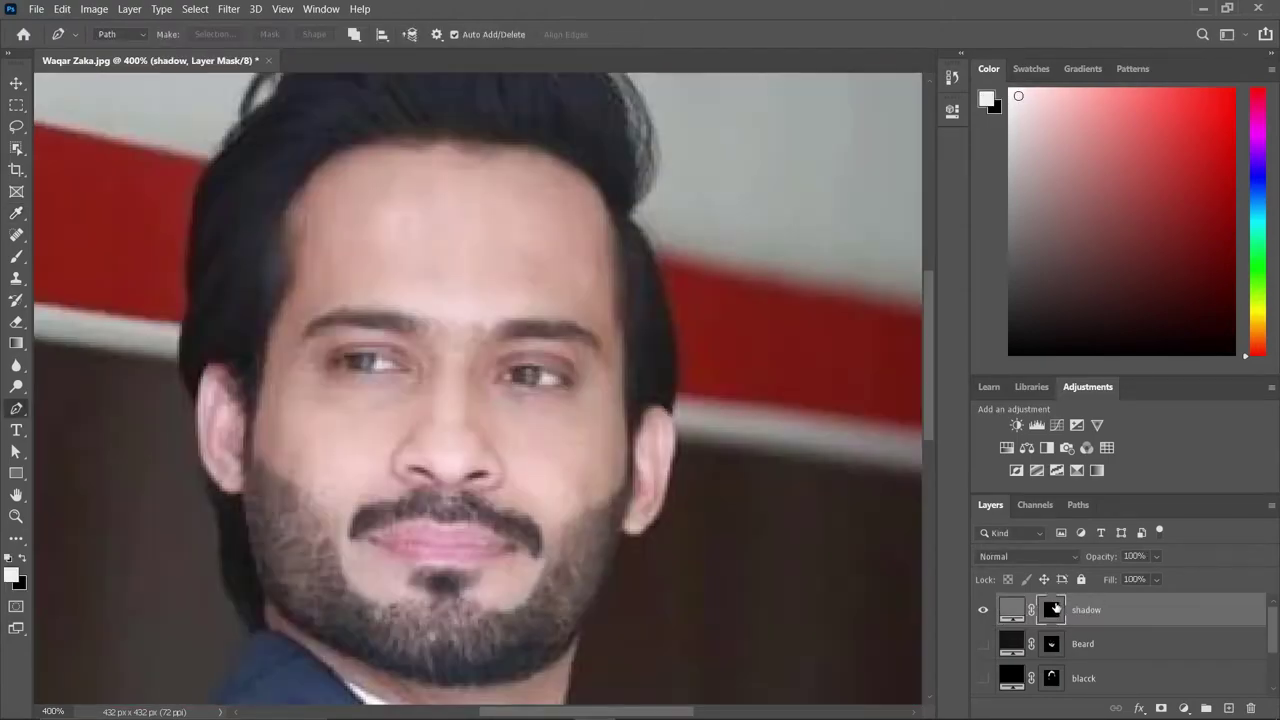
- Paint grey shadows beside the nose and down the left cheek
click(421, 427)
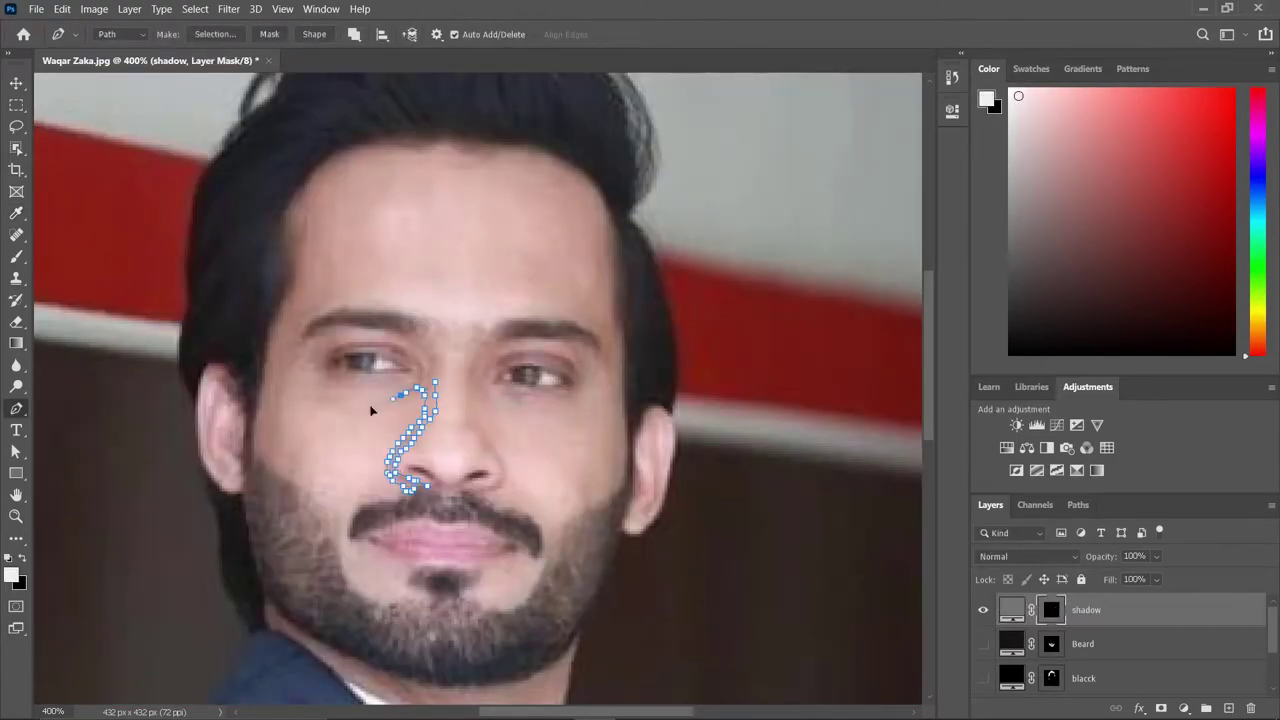
click(414, 350)
key(ctrl+Return)
key(alt+BackSpace)
key(ctrl+d)
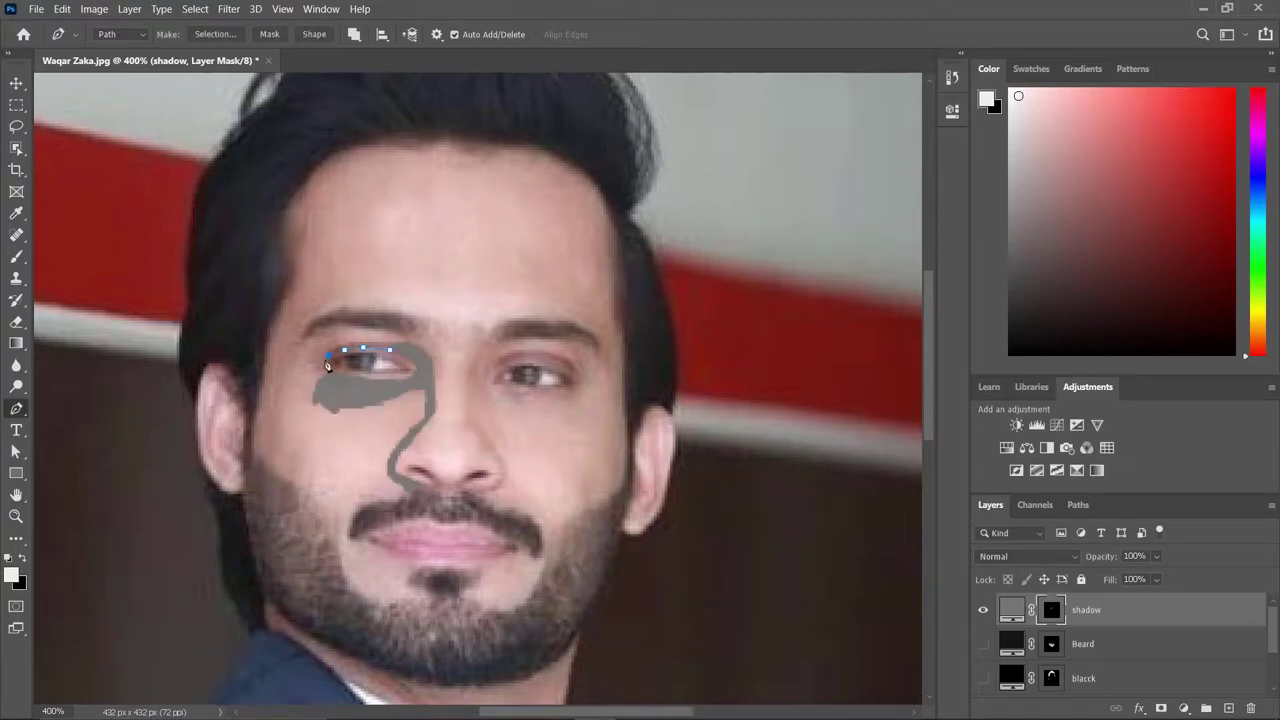
key(ctrl+Return)
drag(320, 310, 267, 368)
key(ctrl+Return)
key(alt+BackSpace)
key(ctrl+d)
- Add grey shadows beside the nose and under the right eyebrow
drag(472, 486, 490, 455)
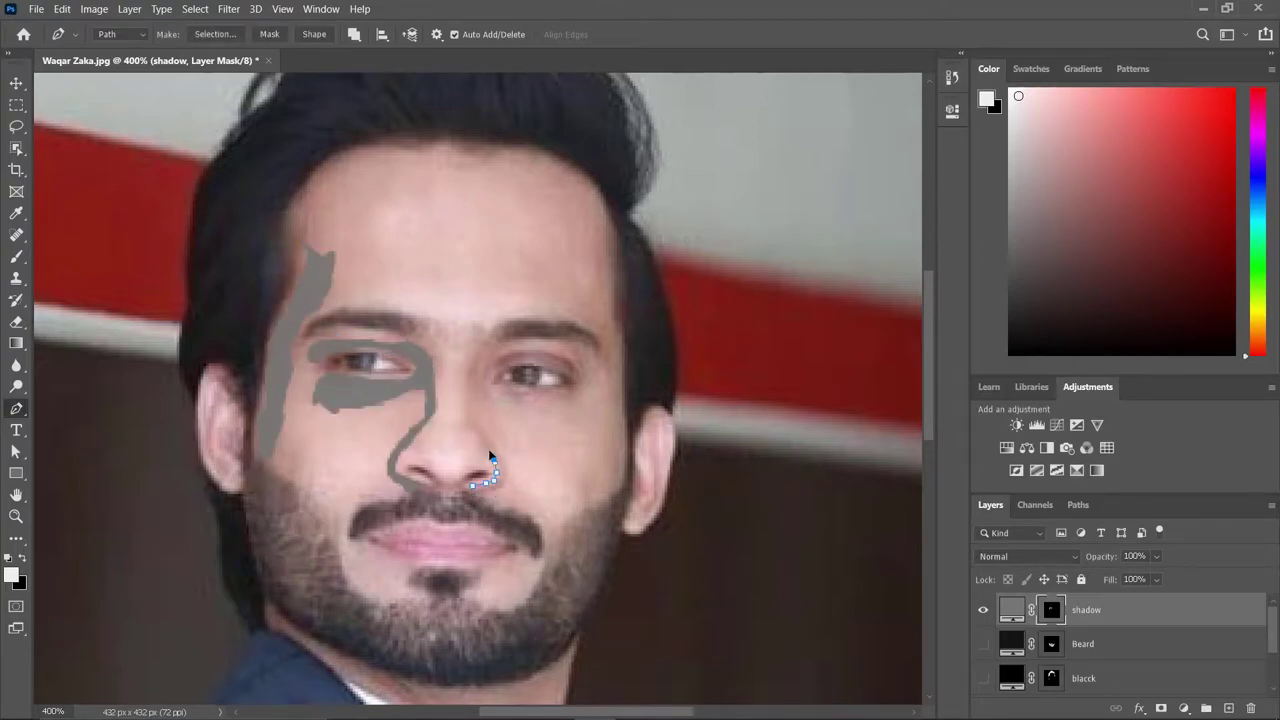
key(ctrl+Return)
drag(495, 360, 572, 362)
key(alt+BackSpace)
key(ctrl+Return)
key(alt+BackSpace)
key(ctrl+d)
- Shade the right temple, left temple and hairline on the shadow layer
scroll(605, 380, down, 1)
drag(605, 253, 606, 386)
key(ctrl+Return)
scroll(606, 388, right, 1)
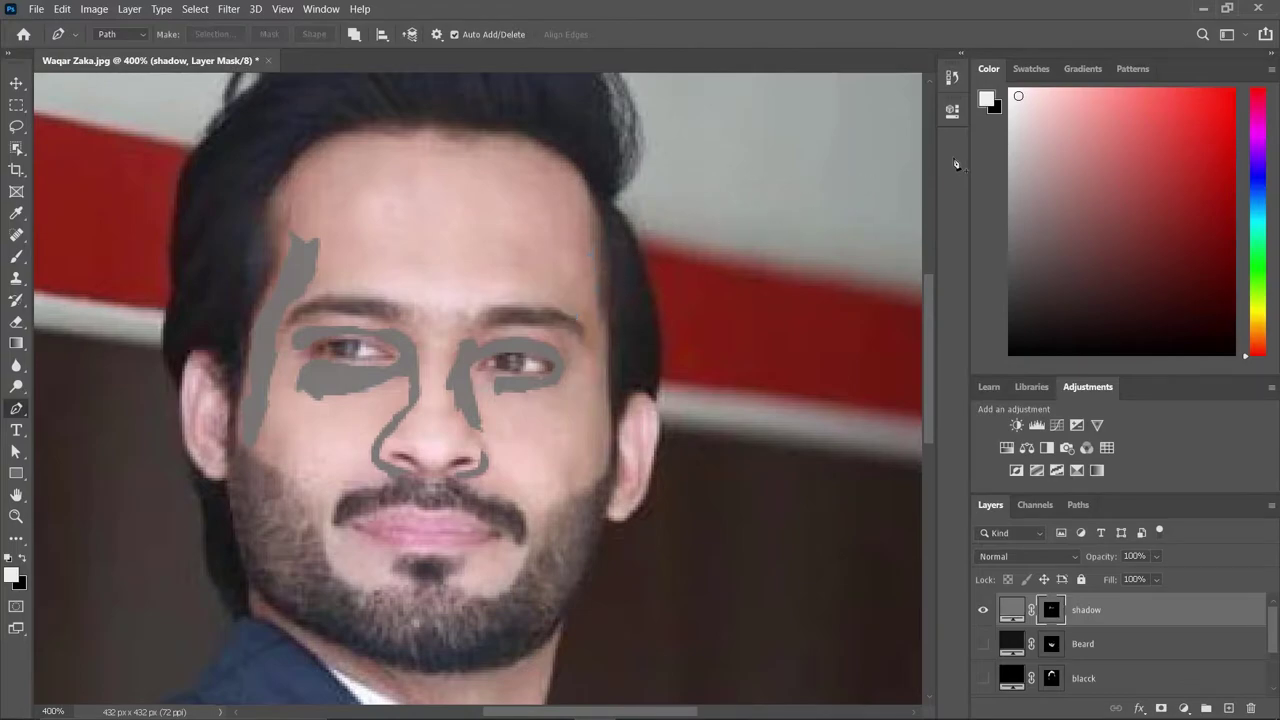
key(alt+BackSpace)
key(ctrl+d)
drag(288, 174, 281, 239)
key(ctrl+Return)
key(alt+BackSpace)
key(ctrl+d)
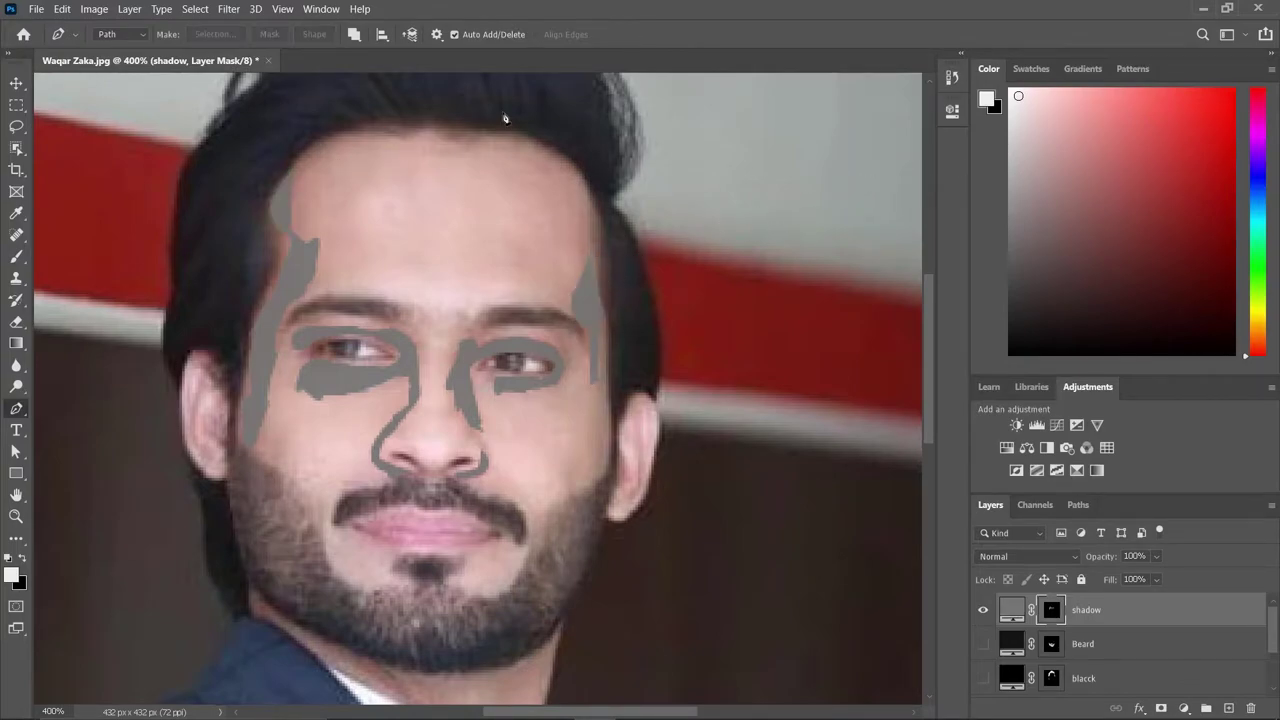
drag(390, 138, 485, 135)
key(ctrl+Return)
key(alt+BackSpace)
key(ctrl+d)
scroll(757, 114, down, 1)
- Set the shadow layer's blend mode to Multiply and confirm its fill colour
click(983, 644)
click(1028, 556)
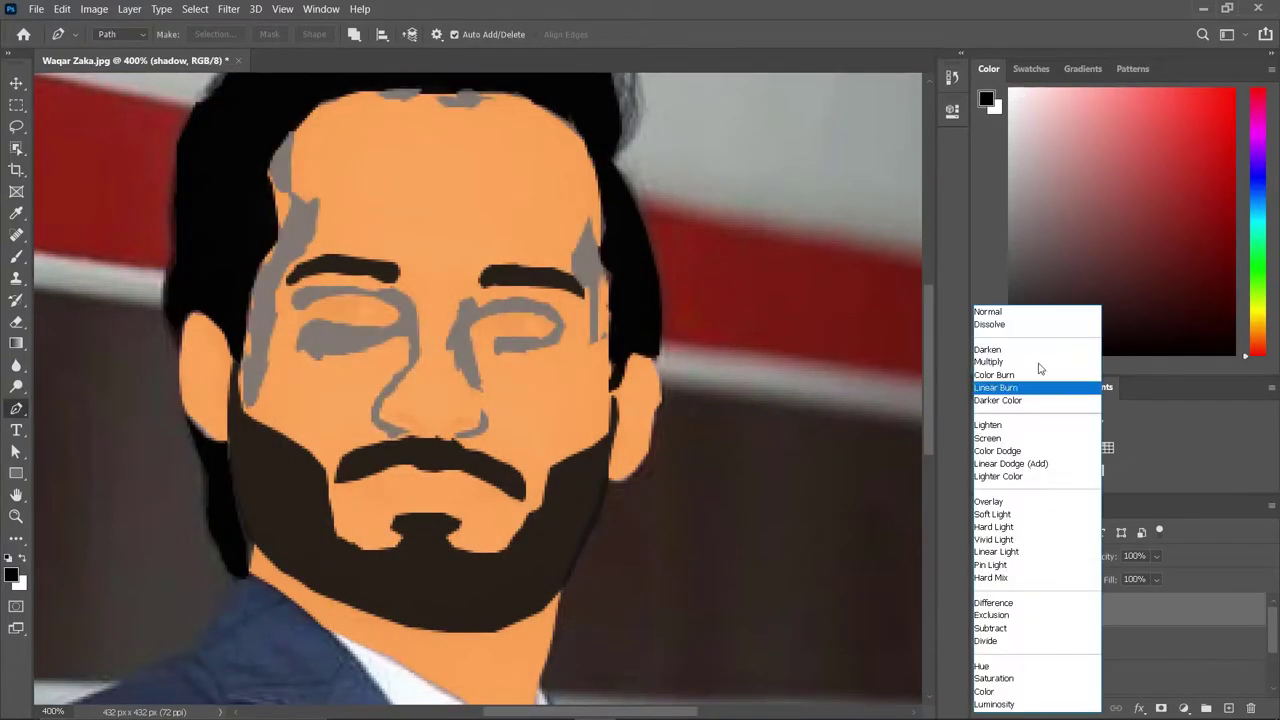
click(1010, 366)
double_click(1012, 609)
key(Return)
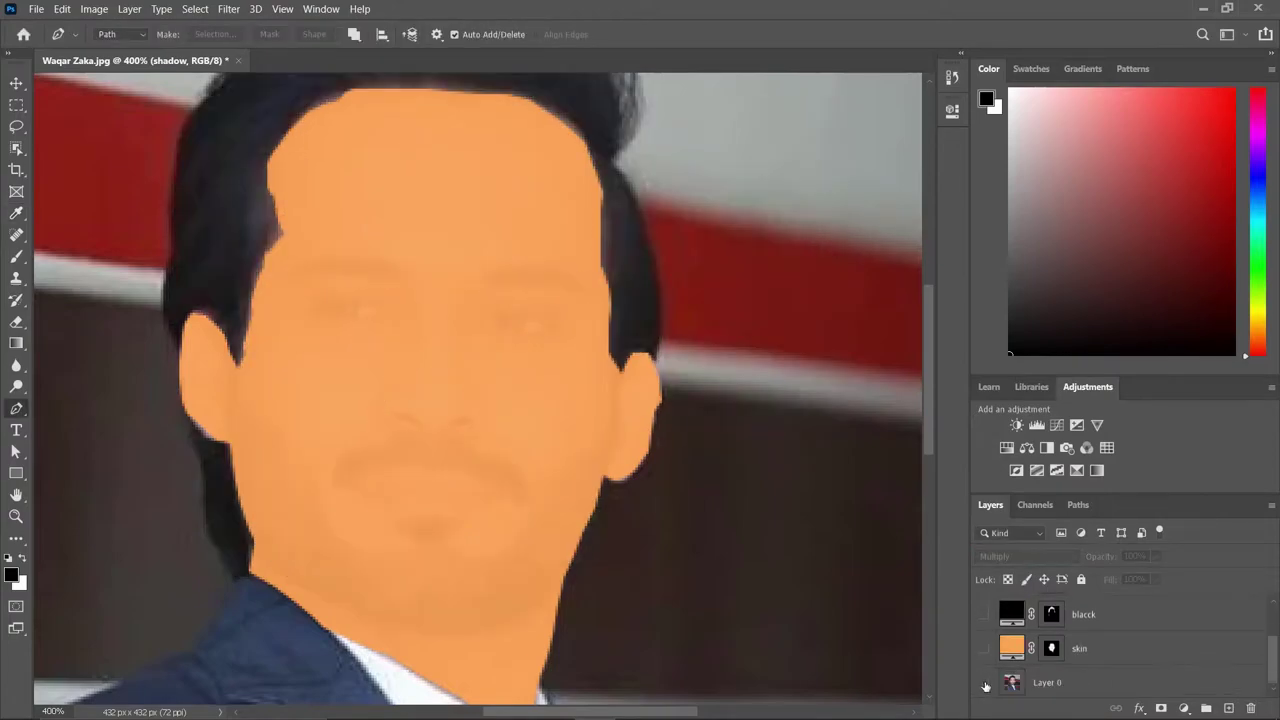
click(983, 644)
- Zoom toward the eyes and delete the white eyes fill layer
scroll(505, 337, up, 5)
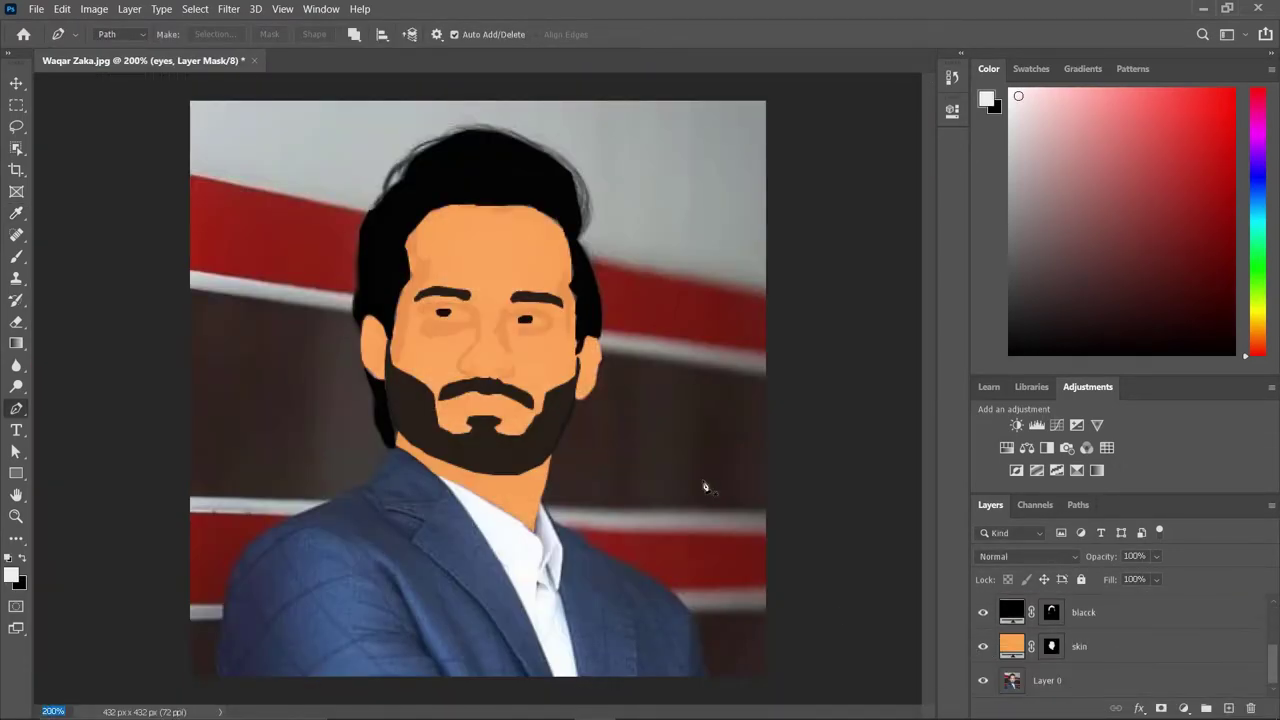
key(z)
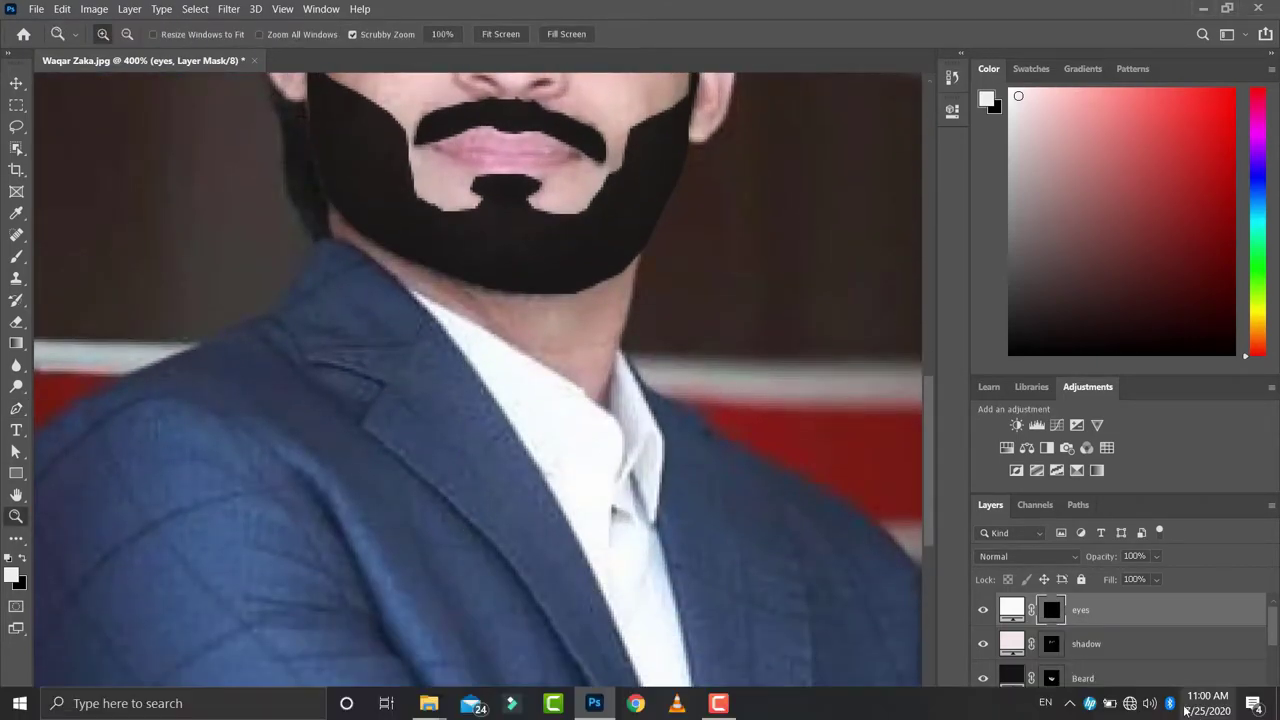
drag(1050, 609, 1250, 708)
- Turn the traced shirt outline into a selection, checking its edge with Beard hidden, then view the whole image
key(p)
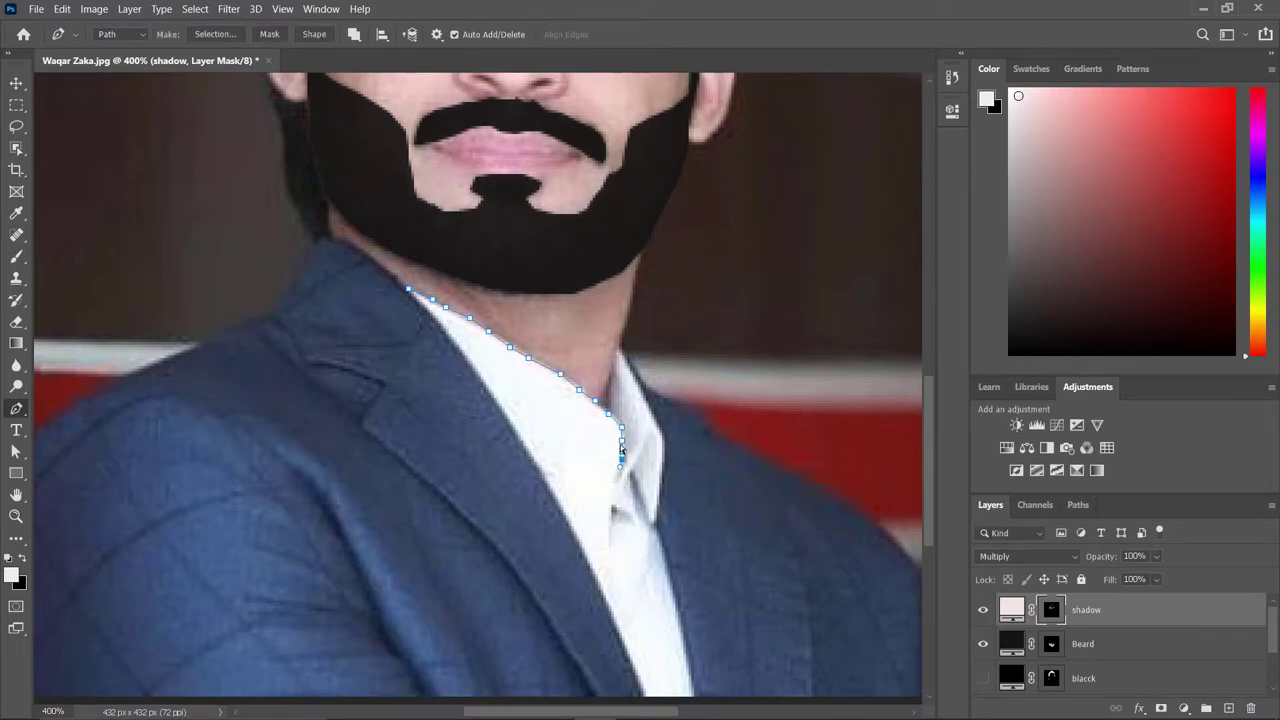
scroll(670, 456, down, 2)
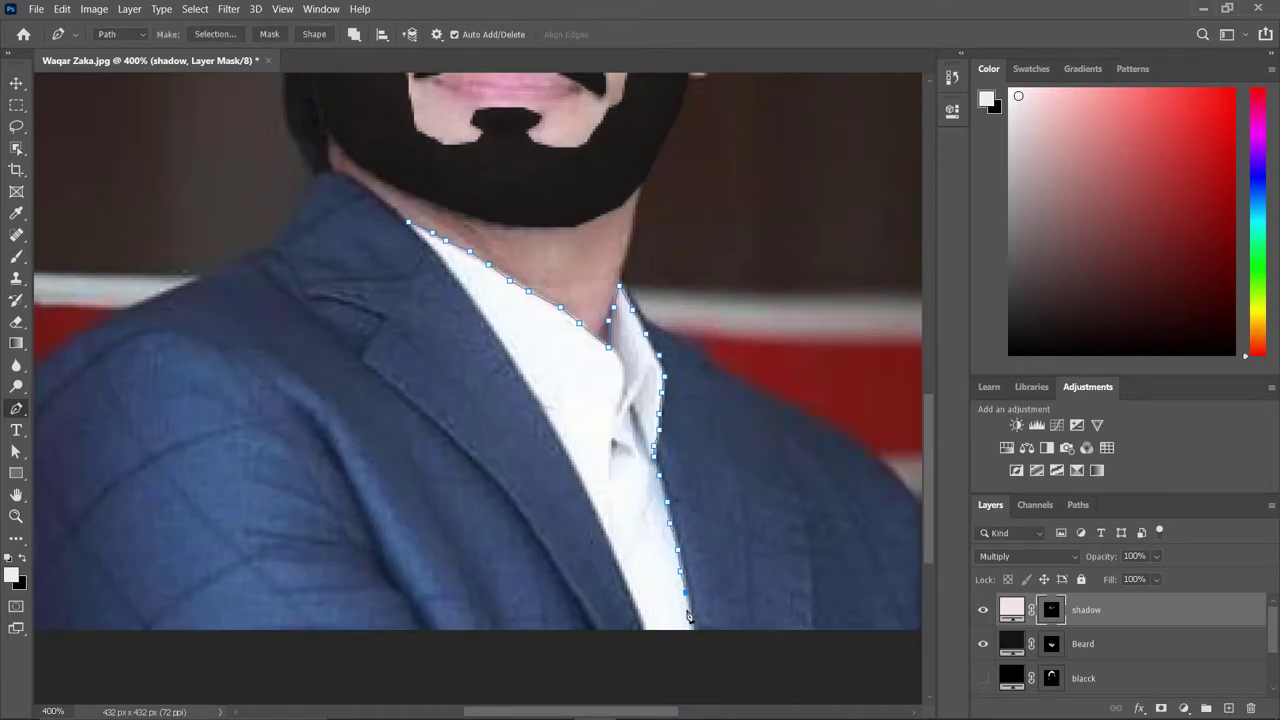
click(983, 644)
key(ctrl+Return)
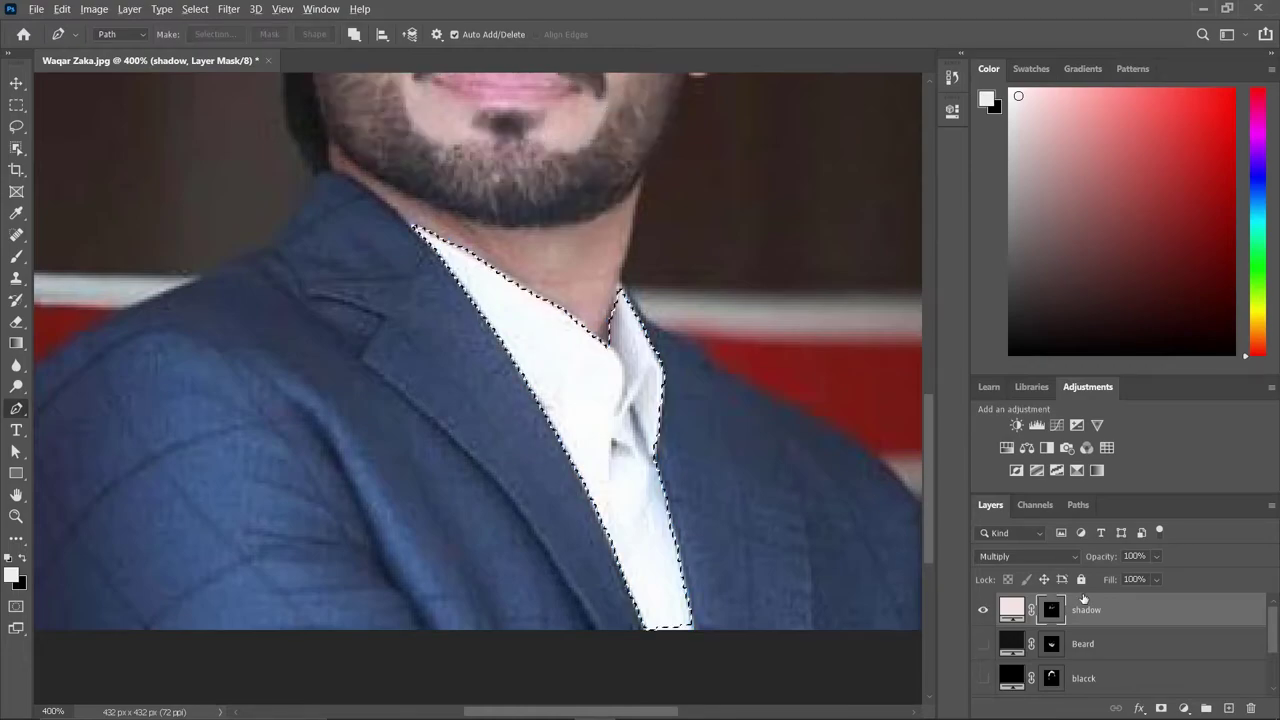
click(983, 644)
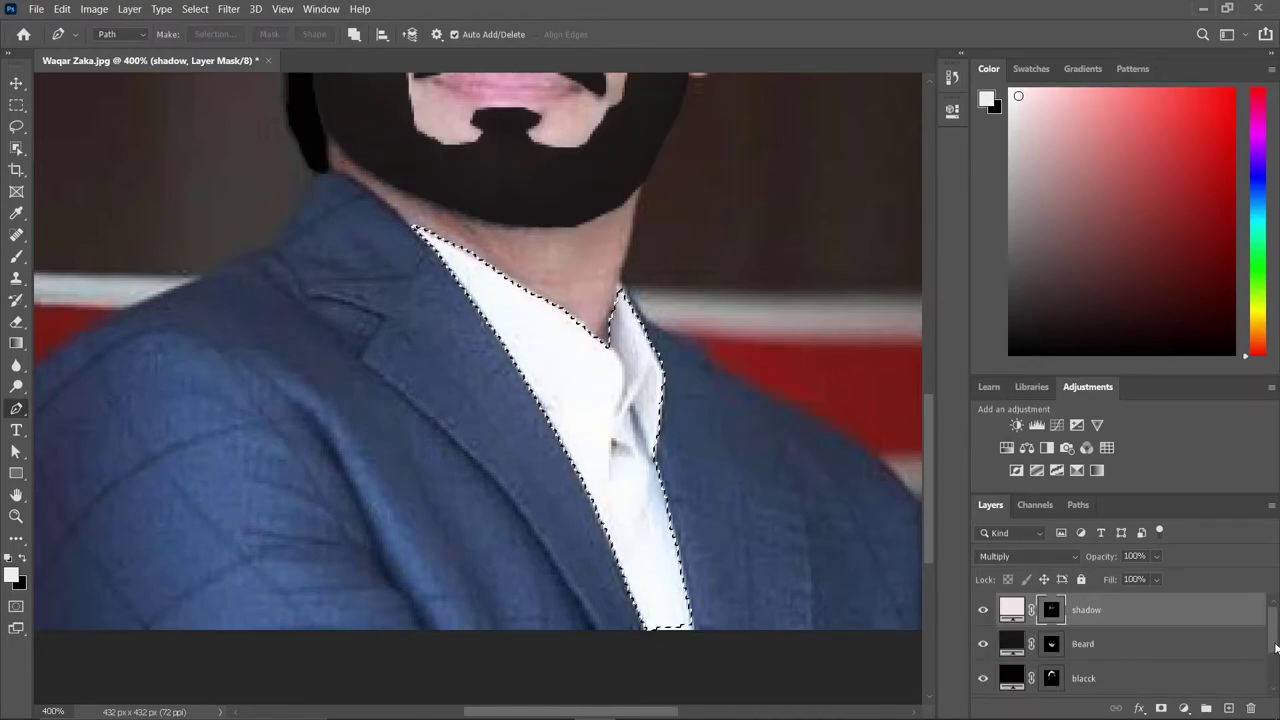
key(ctrl+1)
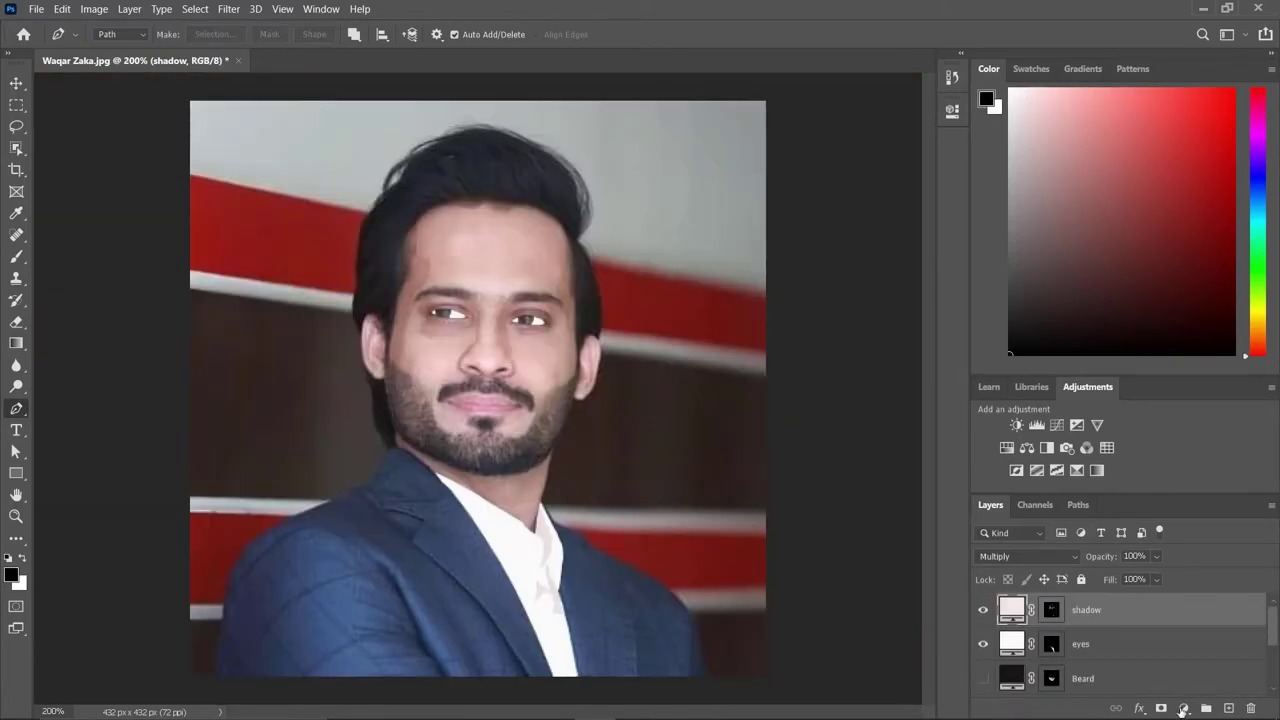
- Add a dark blue fill layer named suit with its mask inverted
click(1183, 708)
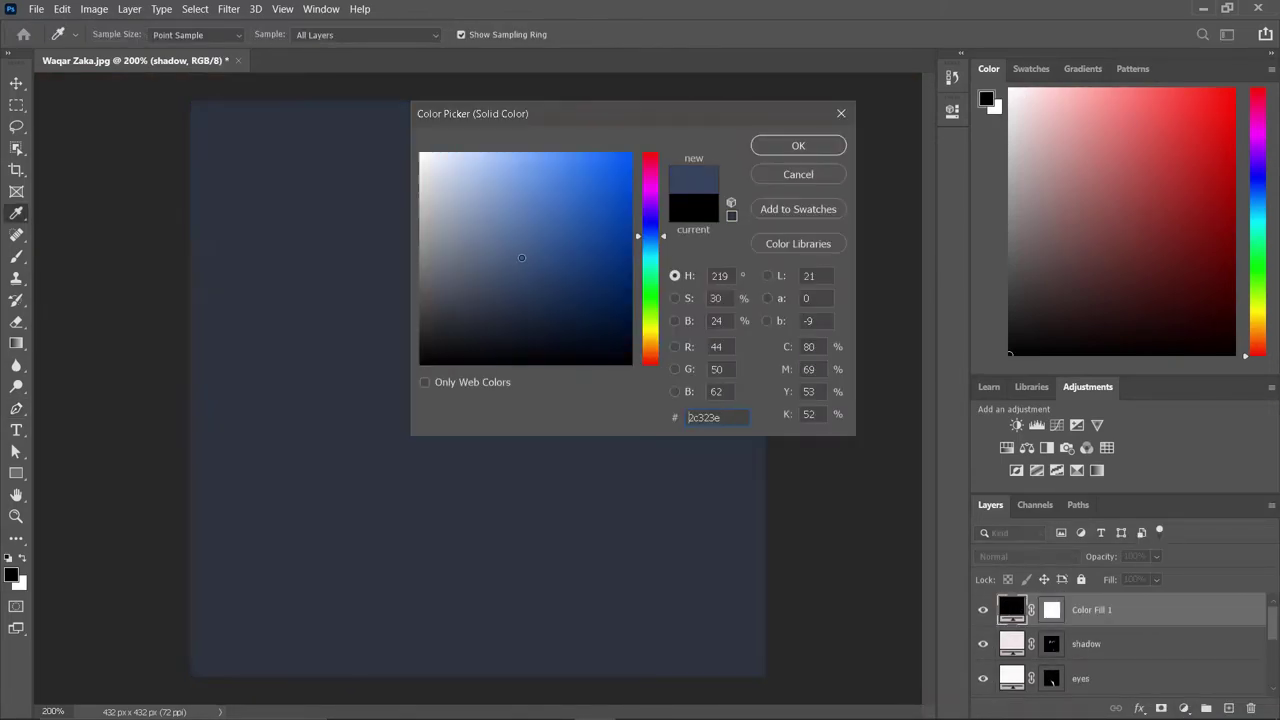
click(797, 143)
text(suit)
key(ctrl+i)
scroll(333, 647, up, 2)
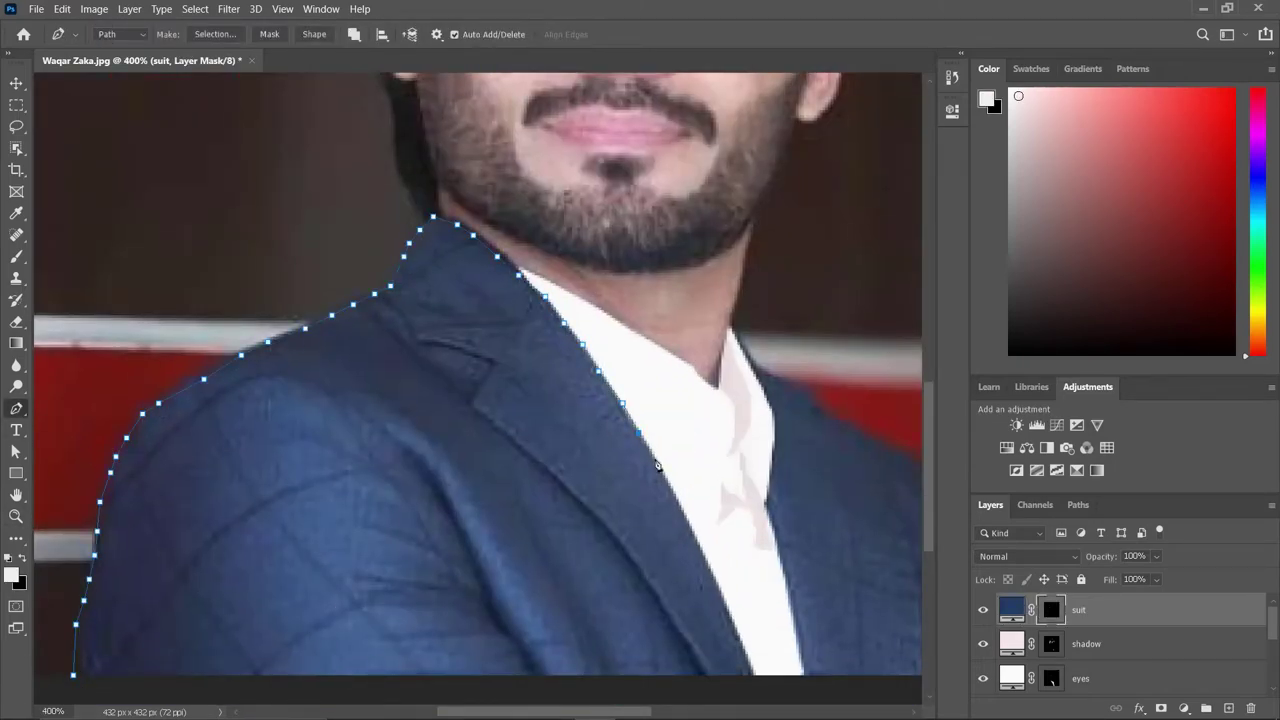
- Fill the jacket and its right lapel side with navy on the suit mask
key(ctrl+Return)
key(alt+BackSpace)
key(ctrl+d)
click(736, 333)
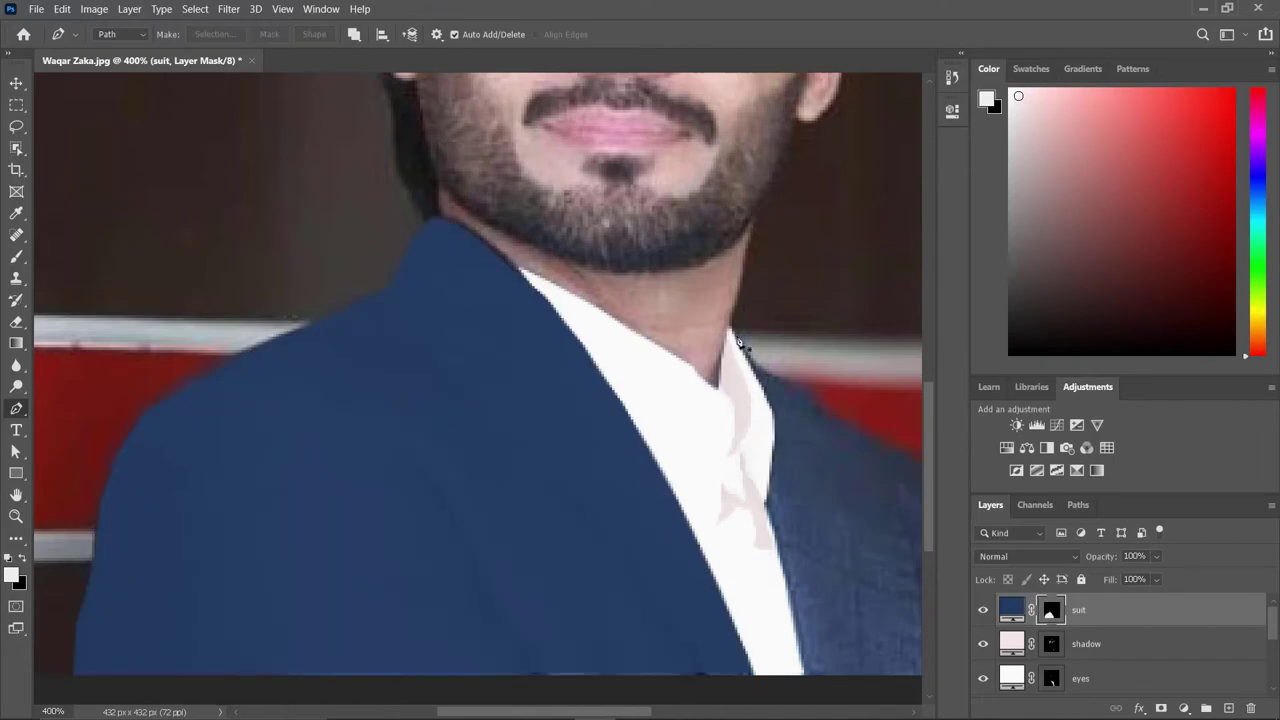
click(771, 374)
click(806, 395)
click(881, 443)
scroll(884, 452, right, 5)
click(566, 472)
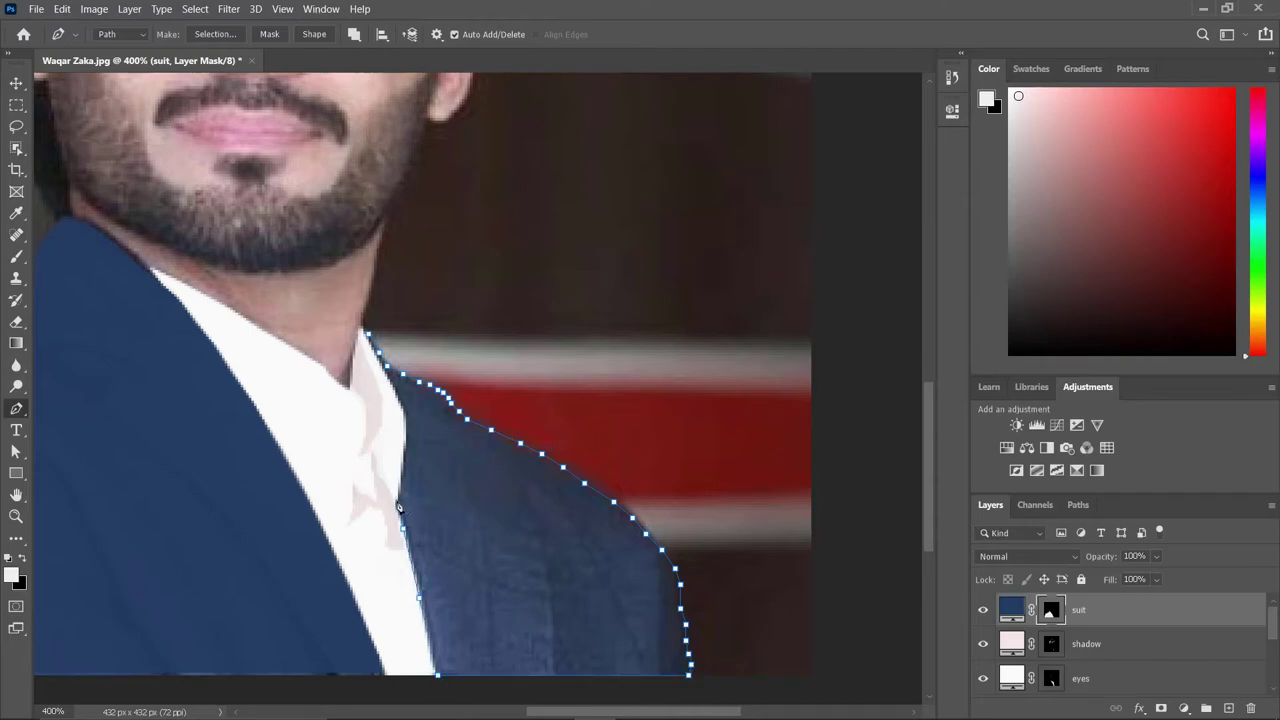
key(ctrl+Return)
key(alt+BackSpace)
key(ctrl+d)
- Set the suit layer to Multiply and add a light pink Solid Color layer
scroll(480, 380, left, 5)
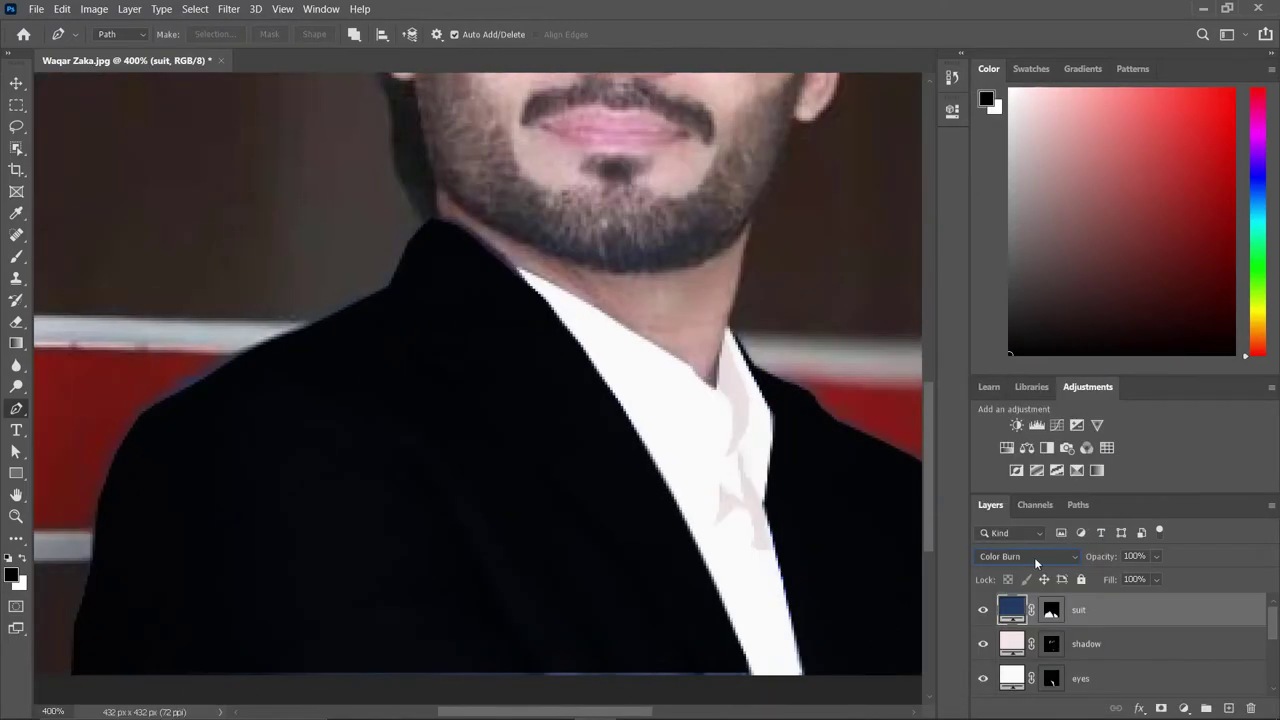
scroll(1030, 556, down, 2)
scroll(1027, 557, down, 1)
key(ctrl+minus)
key(ctrl+minus)
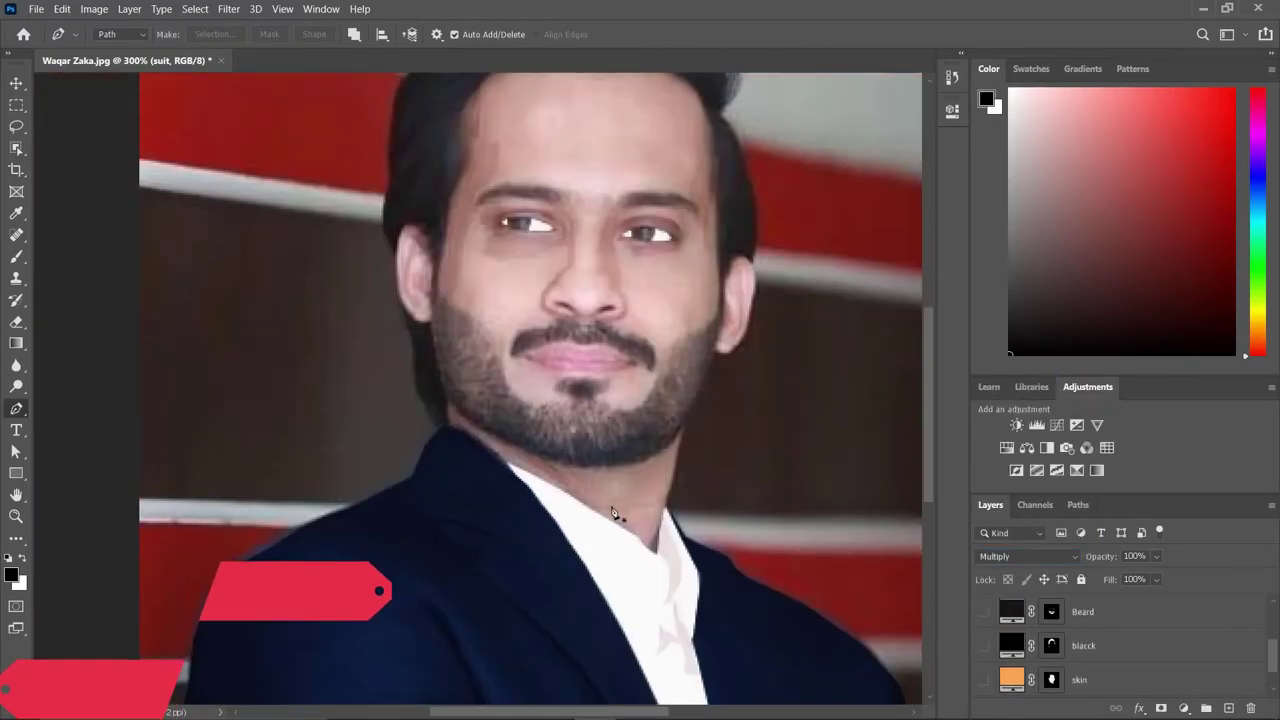
scroll(1246, 663, up, 3)
click(1027, 556)
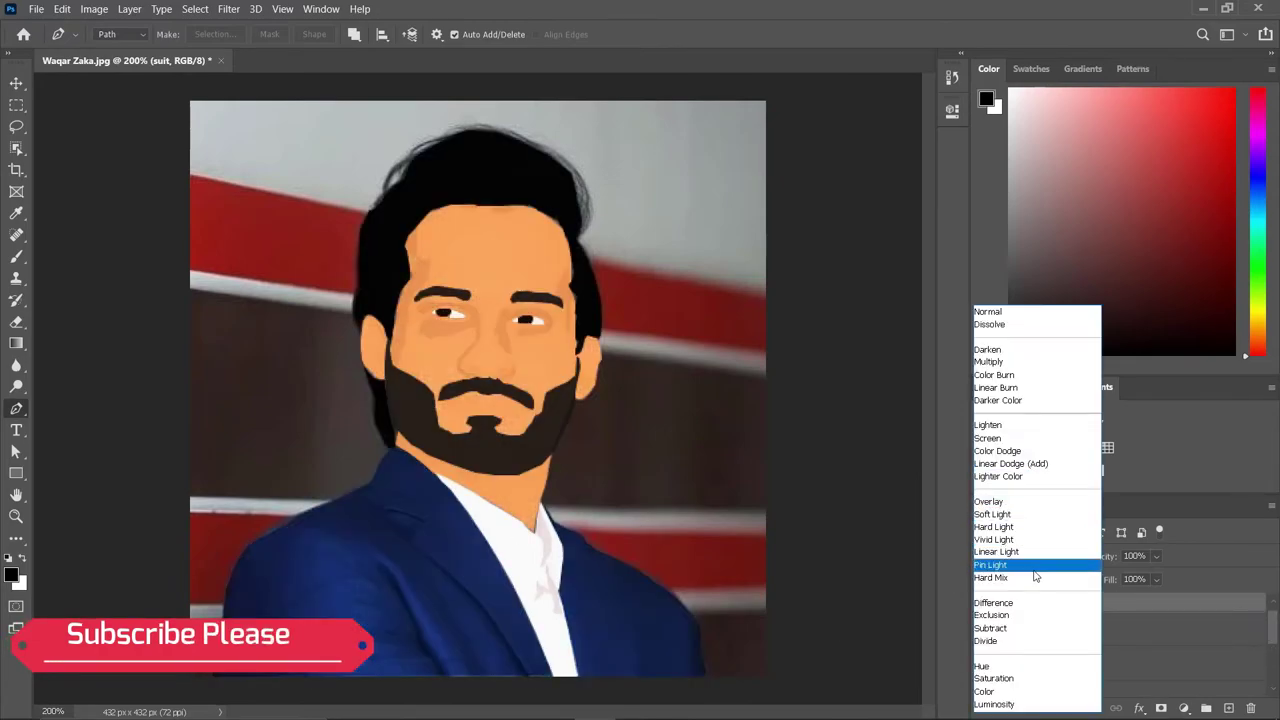
click(1000, 360)
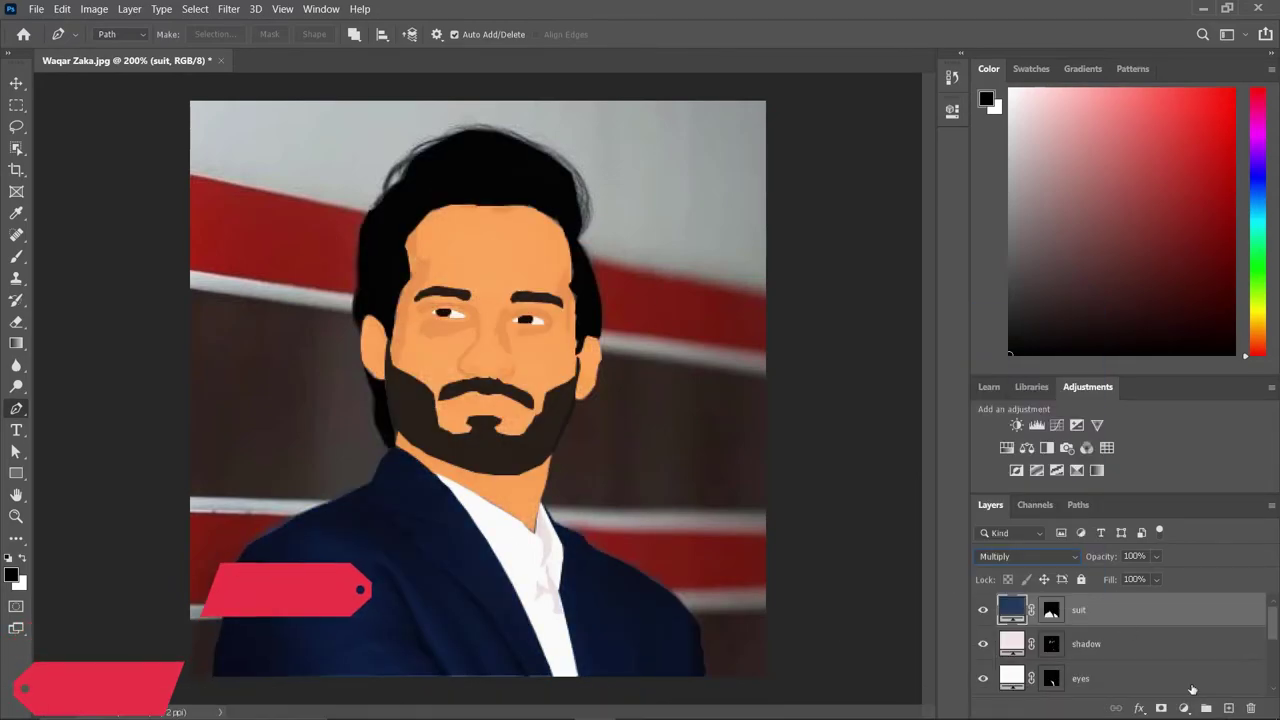
click(1184, 708)
drag(471, 223, 483, 170)
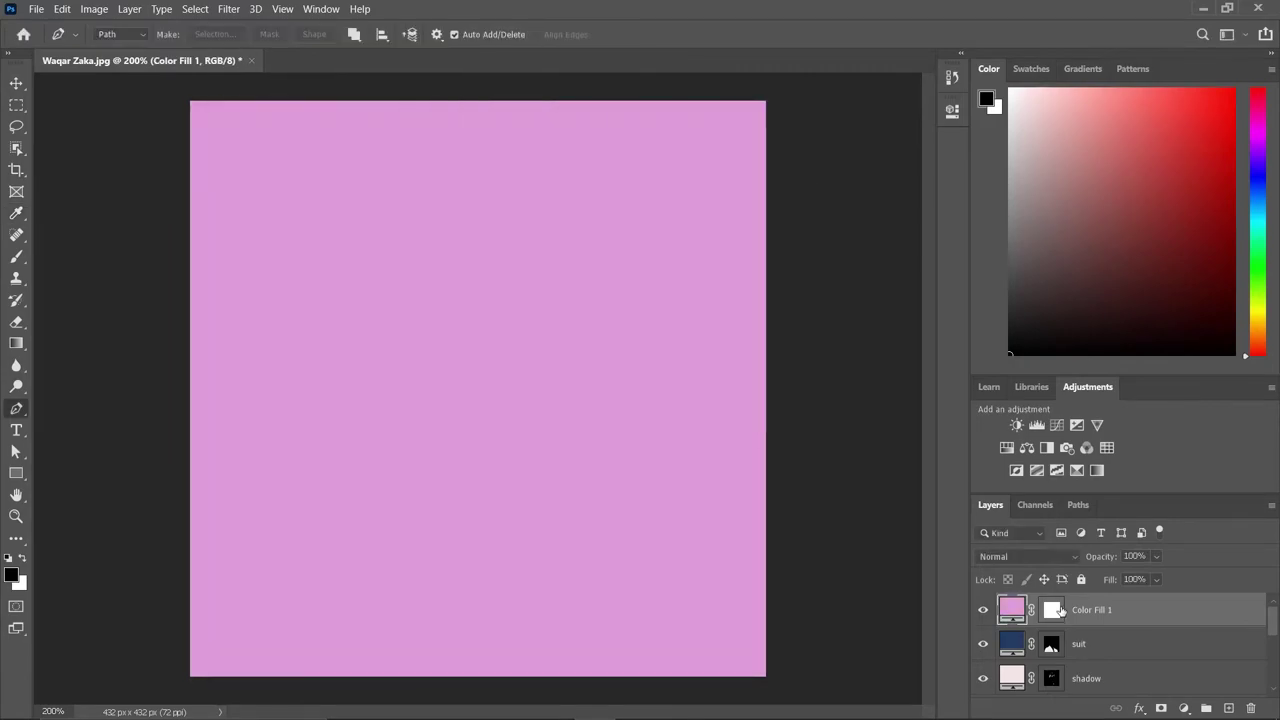
- Confirm the pink fill colour and set its blend mode to Darken
scroll(1272, 630, up, 3)
key(p)
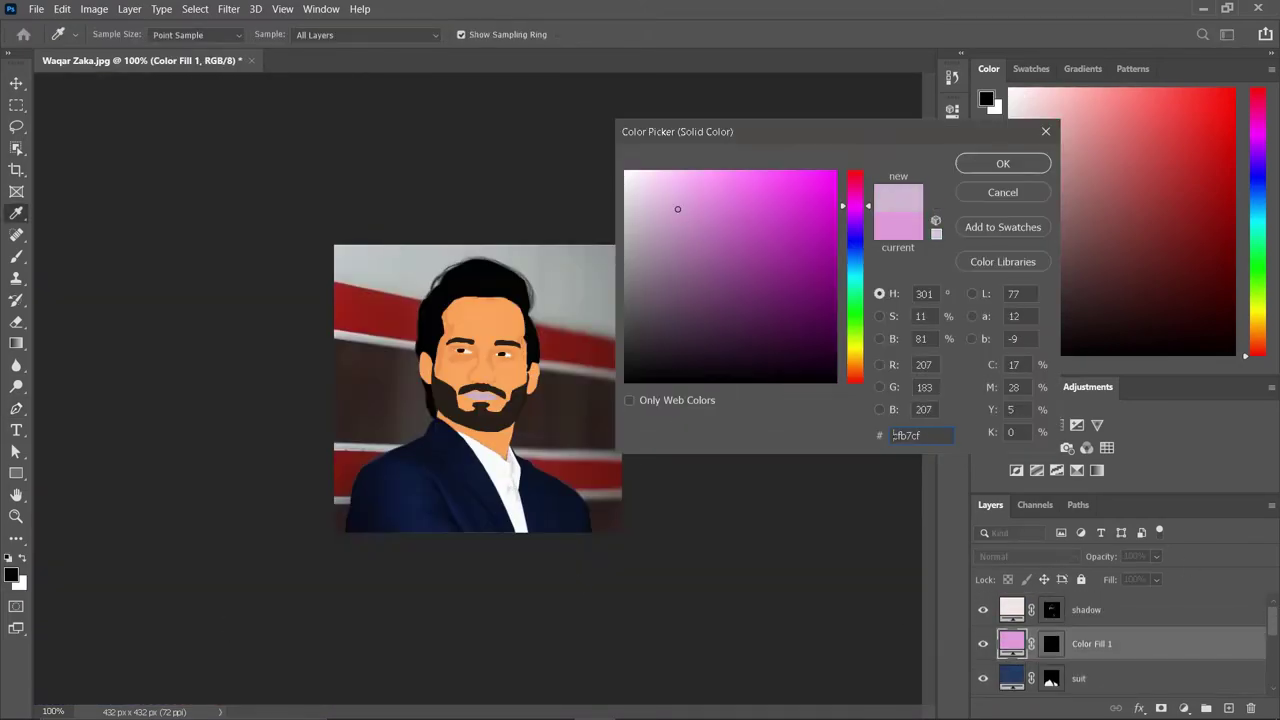
click(1025, 556)
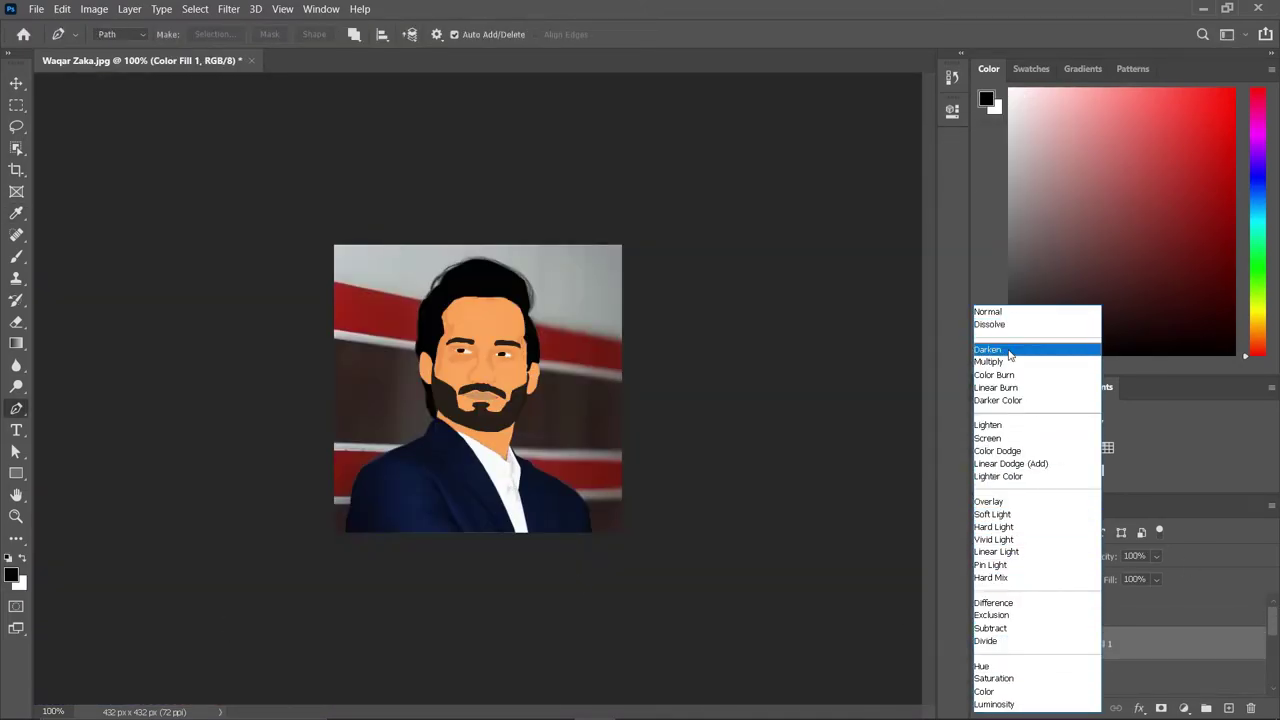
click(987, 349)
- Add a masked red fill layer named red and begin a path along the stripe
click(1178, 416)
click(1006, 163)
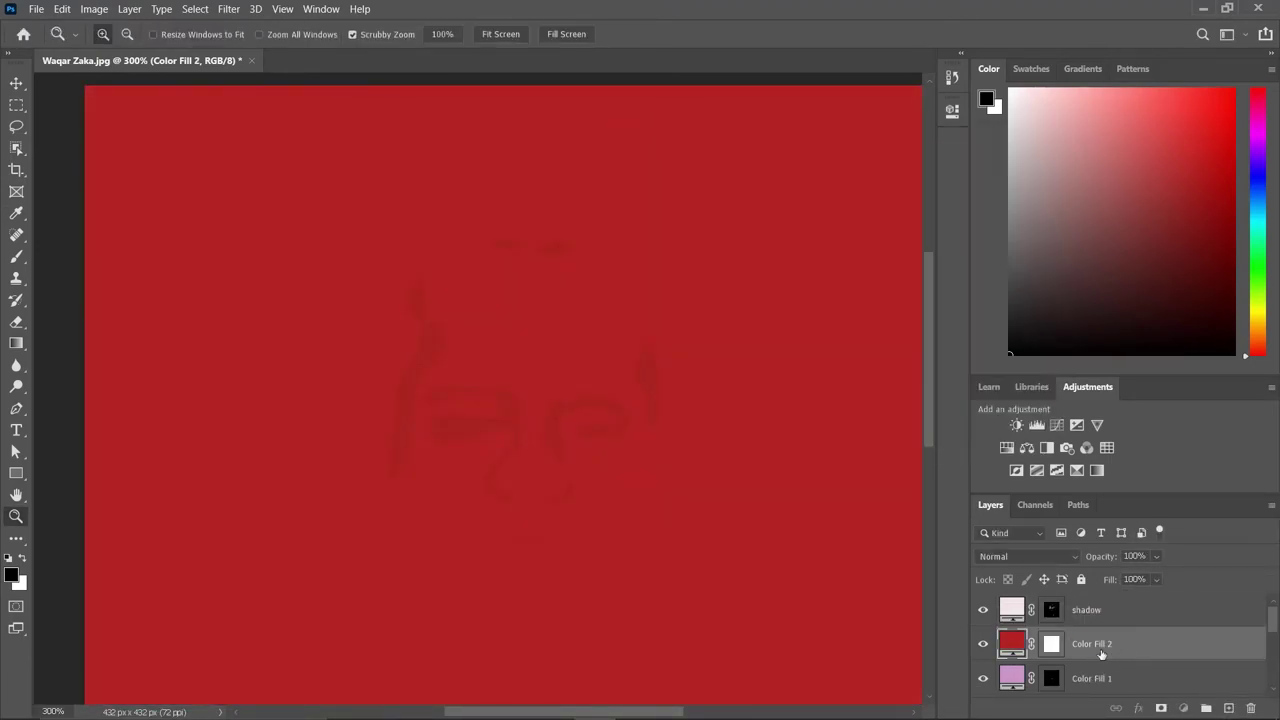
double_click(1092, 644)
text(red)
key(ctrl+i)
key(p)
click(85, 195)
click(349, 254)
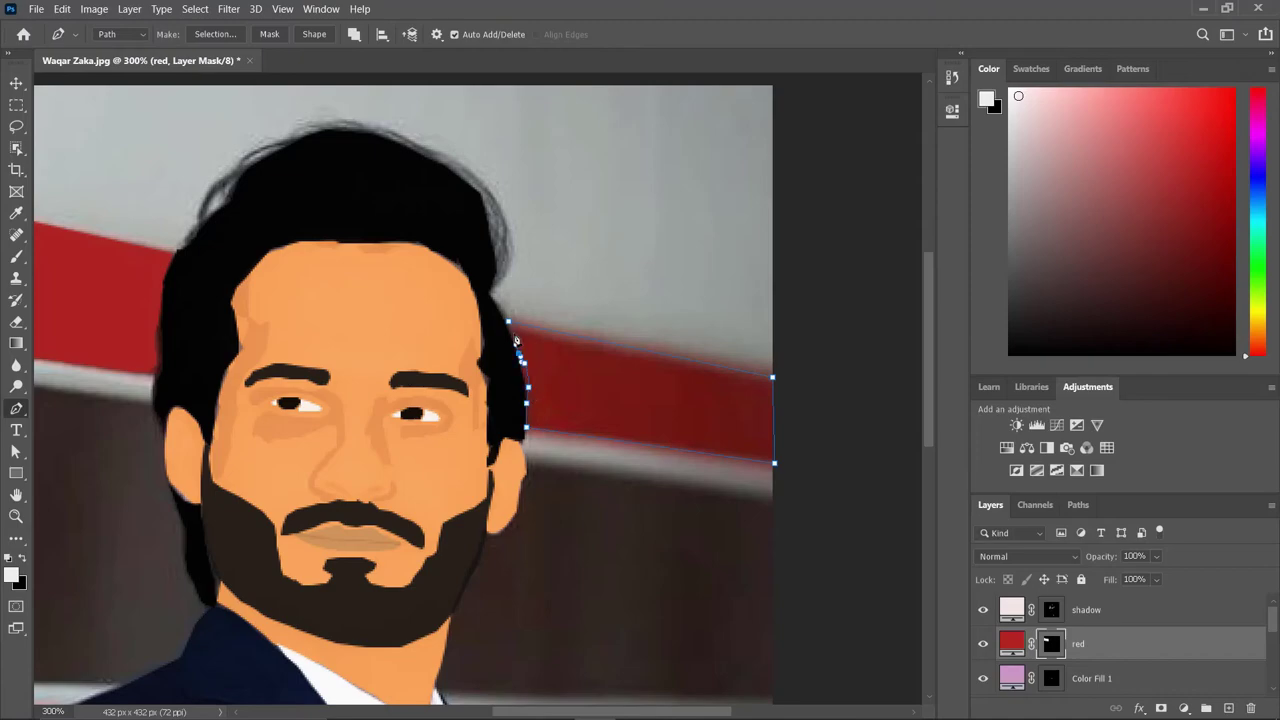
- Complete the path around the red background stripes
scroll(441, 503, down, 4)
scroll(441, 503, left, 7)
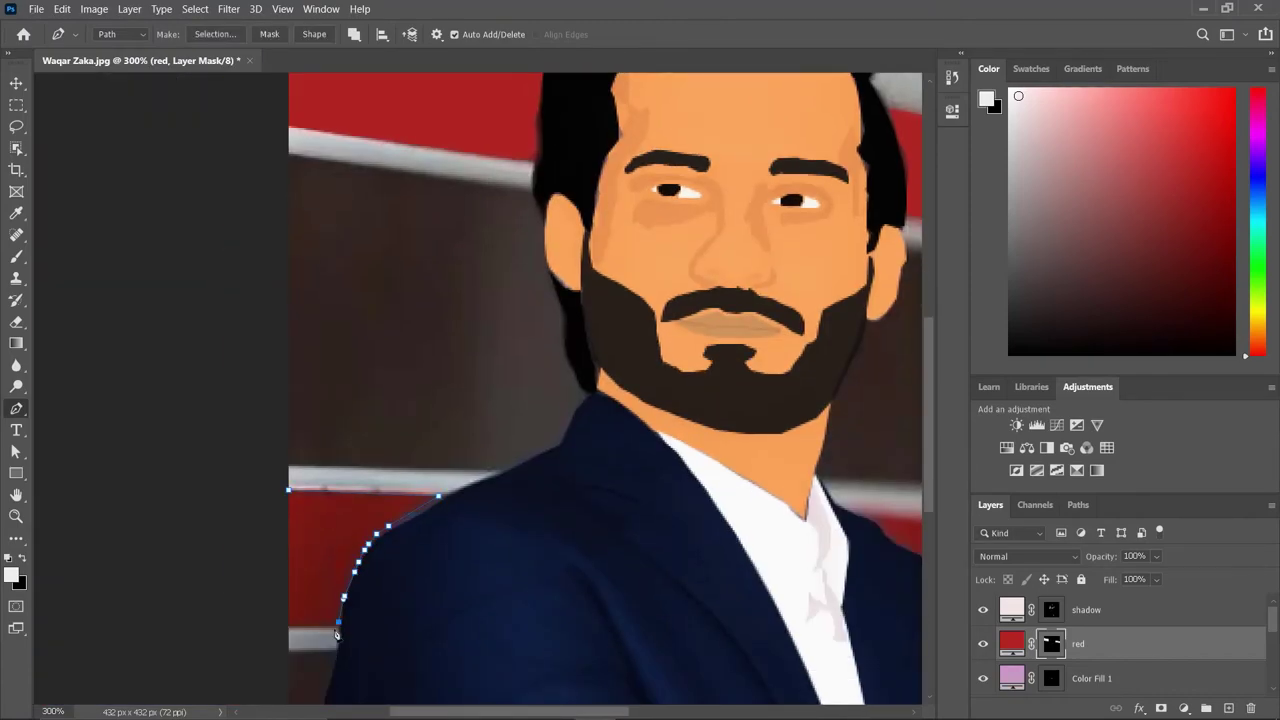
click(288, 490)
scroll(544, 500, right, 8)
click(544, 610)
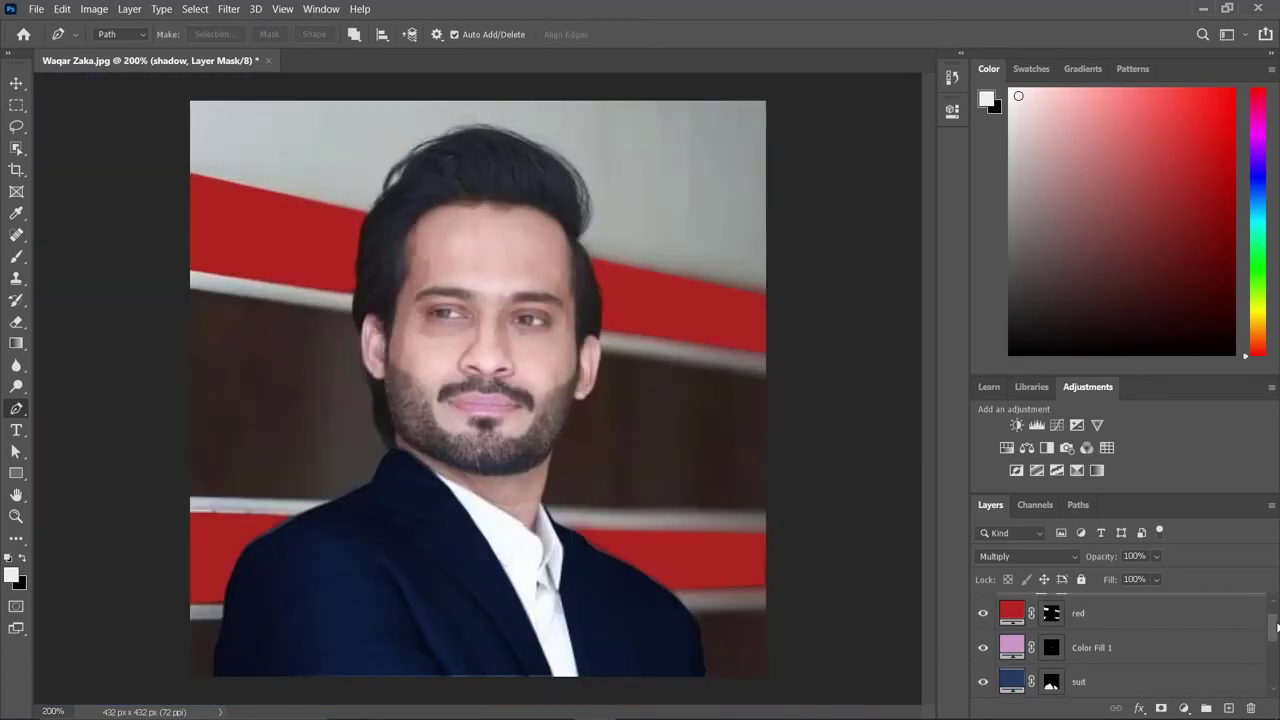
- Save the portrait as a JPEG in Downloads
click(35, 9)
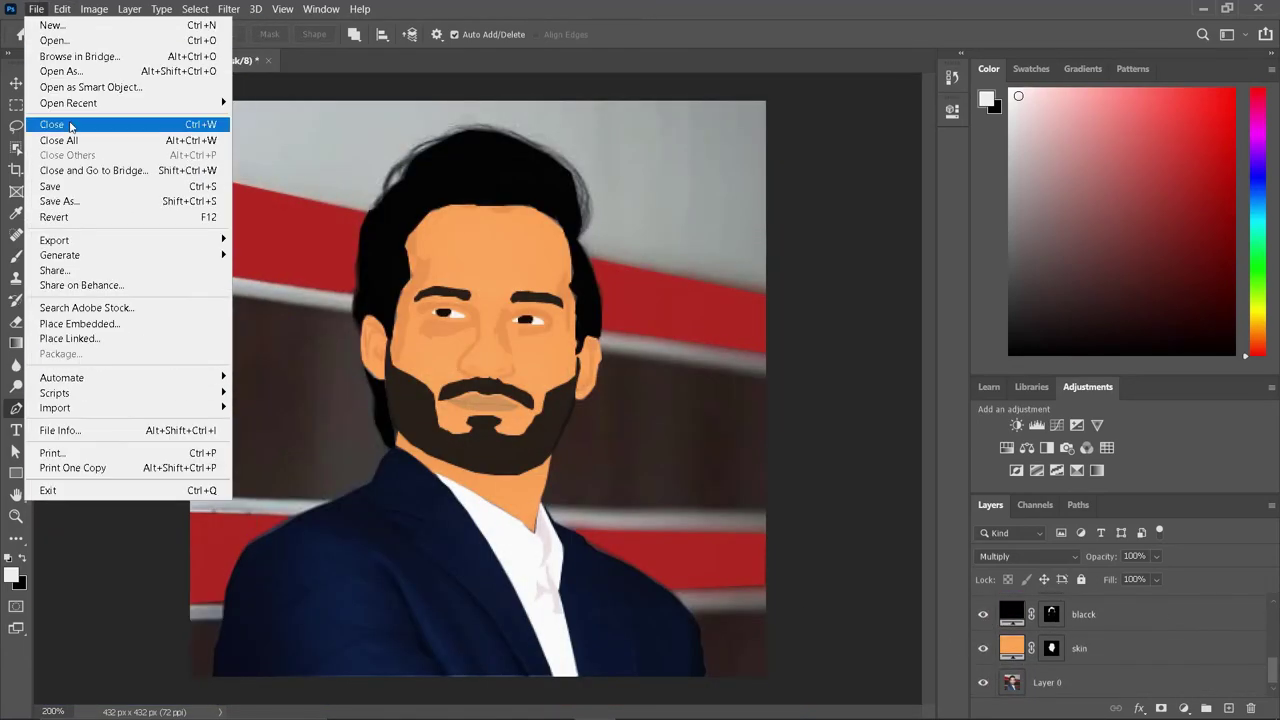
click(70, 202)
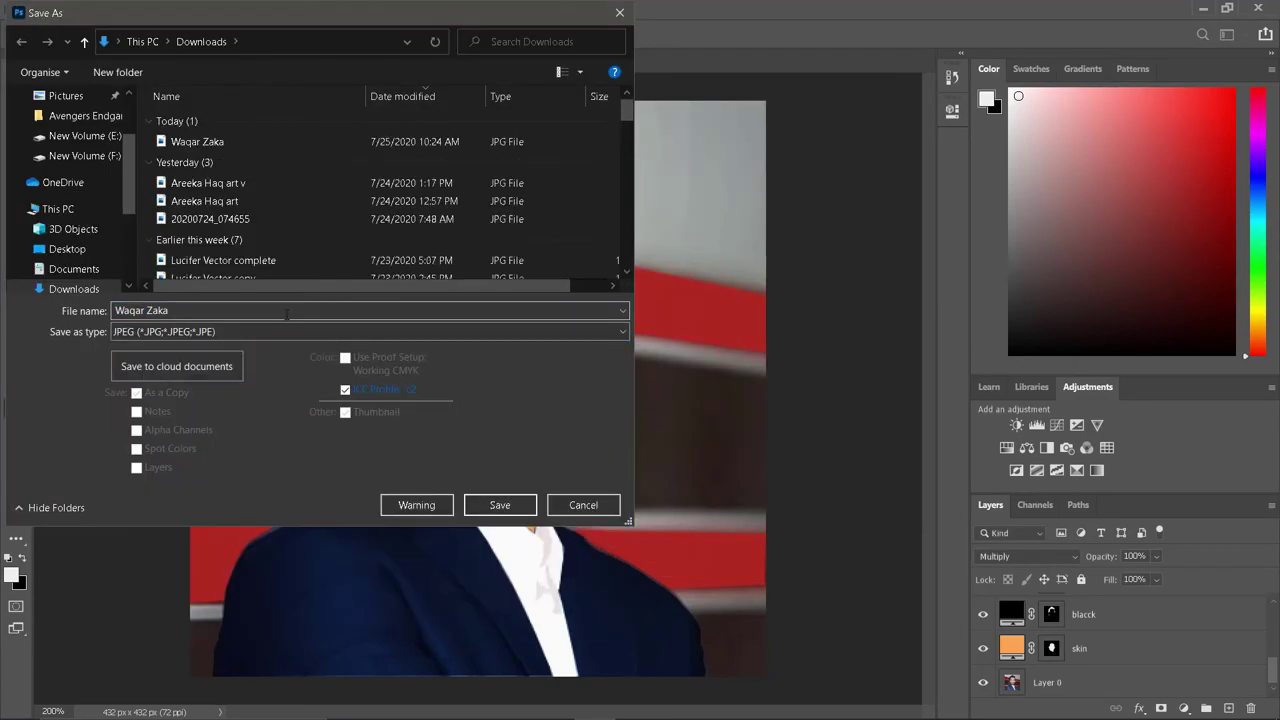
key(Return)
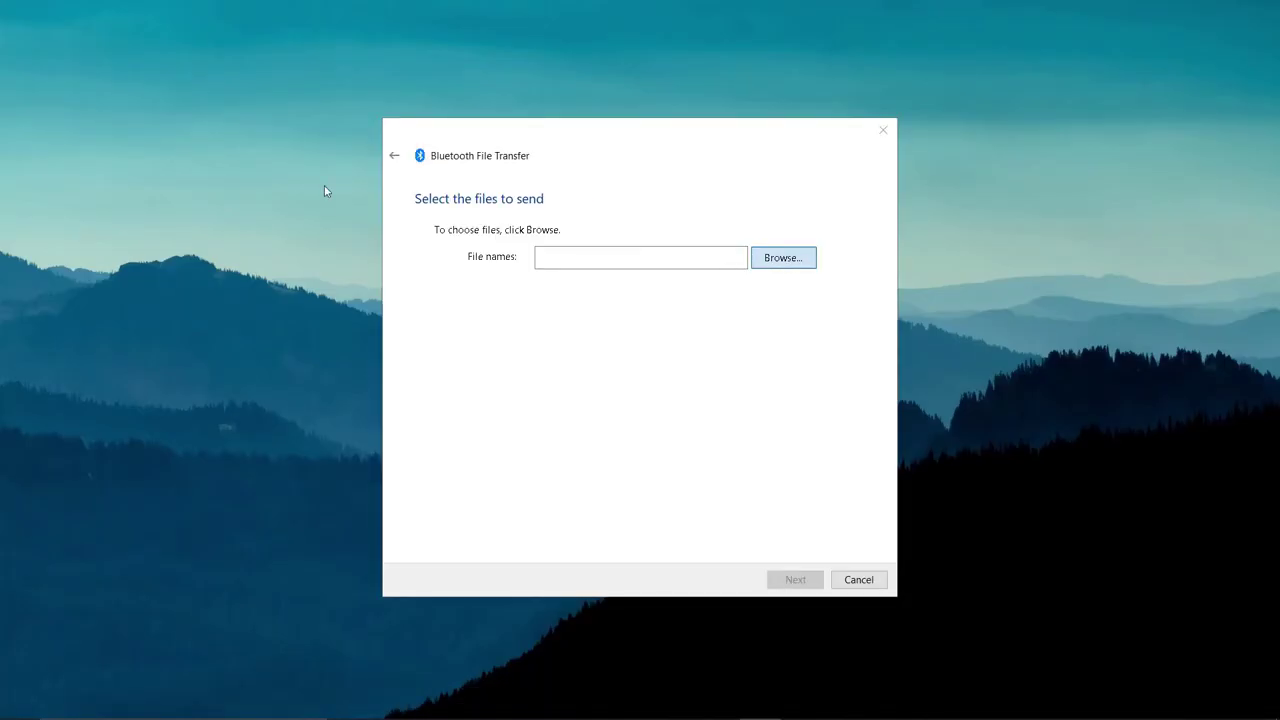